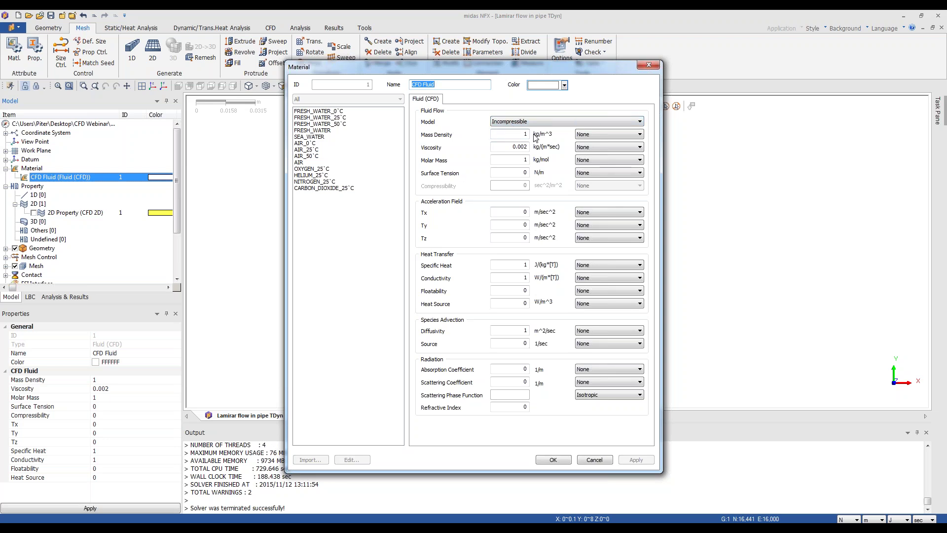
Step: Review the viscosity setting of the CFD Fluid material and close its definition
double_click(515, 147)
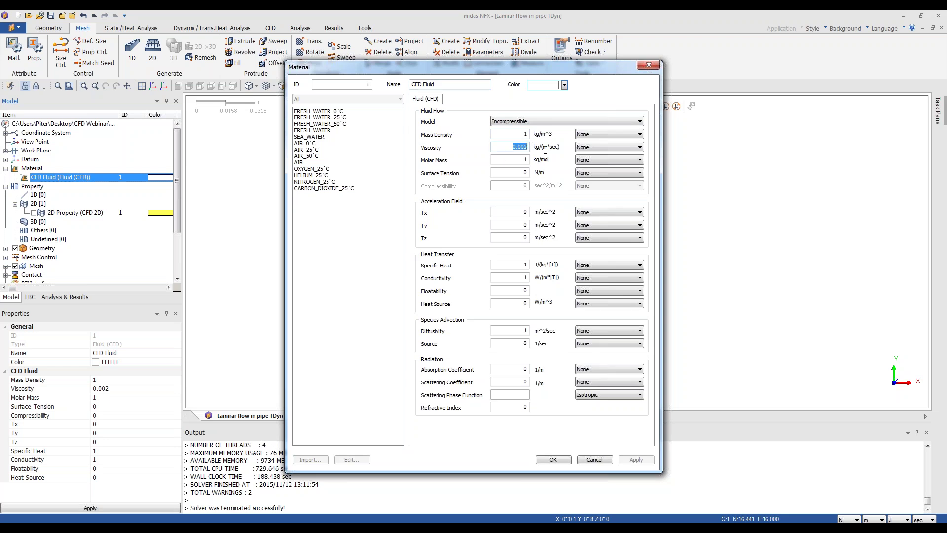
click(528, 149)
click(561, 462)
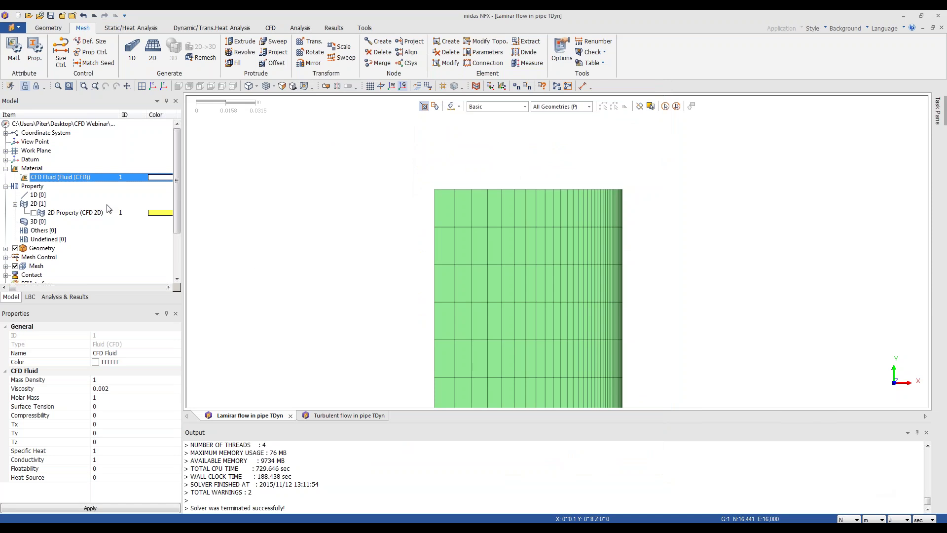
Step: Open the 2D Property definition to check its assigned material, and close it without changes
click(94, 214)
right_click(93, 215)
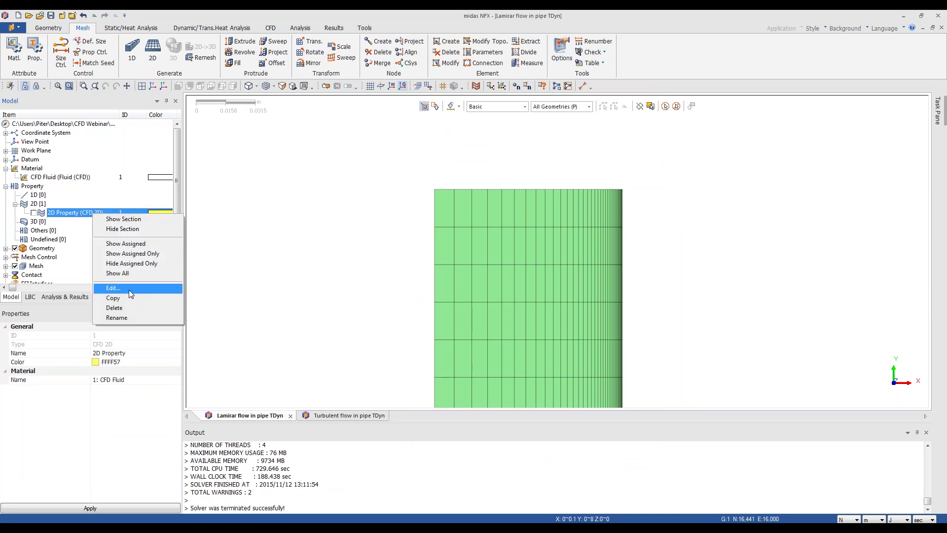
click(129, 288)
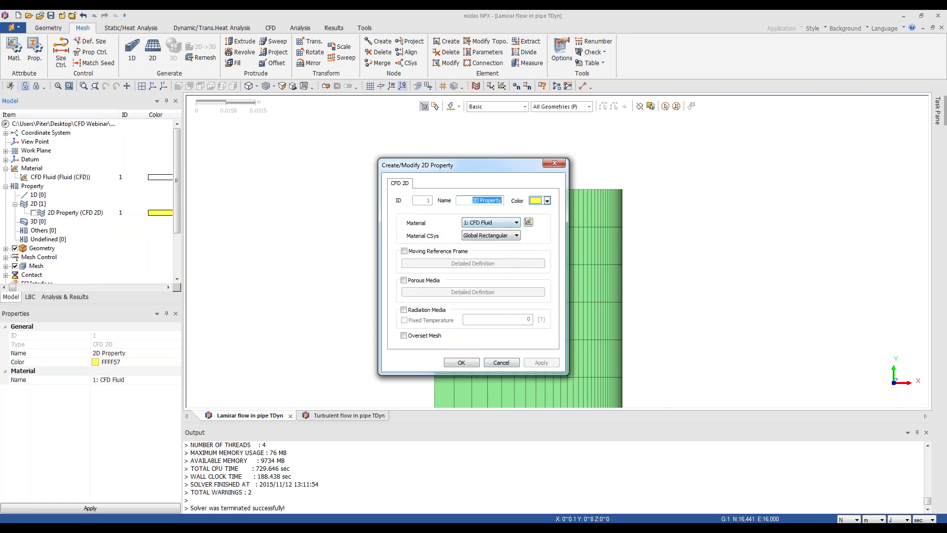
click(501, 362)
Step: Open the analysis settings and accept the axisymmetric CFD model type with N, m, J and sec units
click(371, 26)
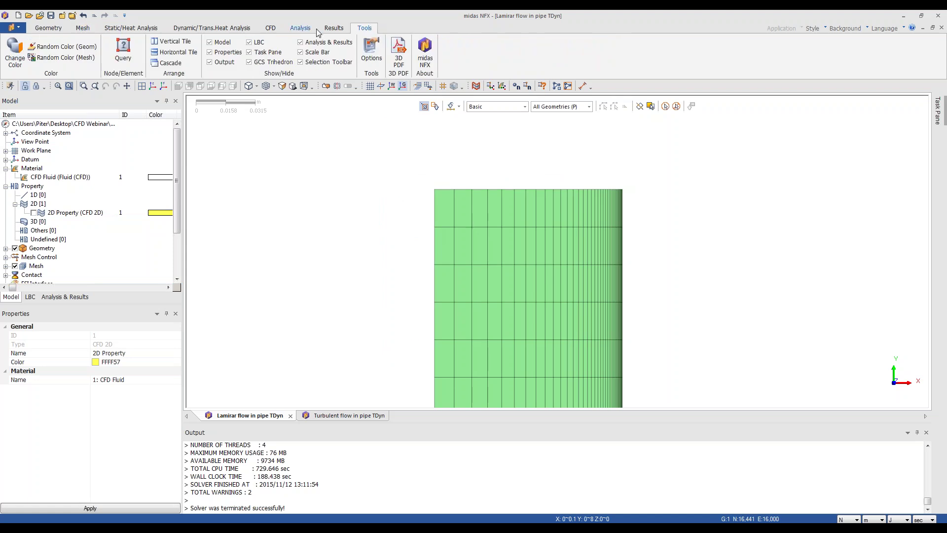
click(332, 29)
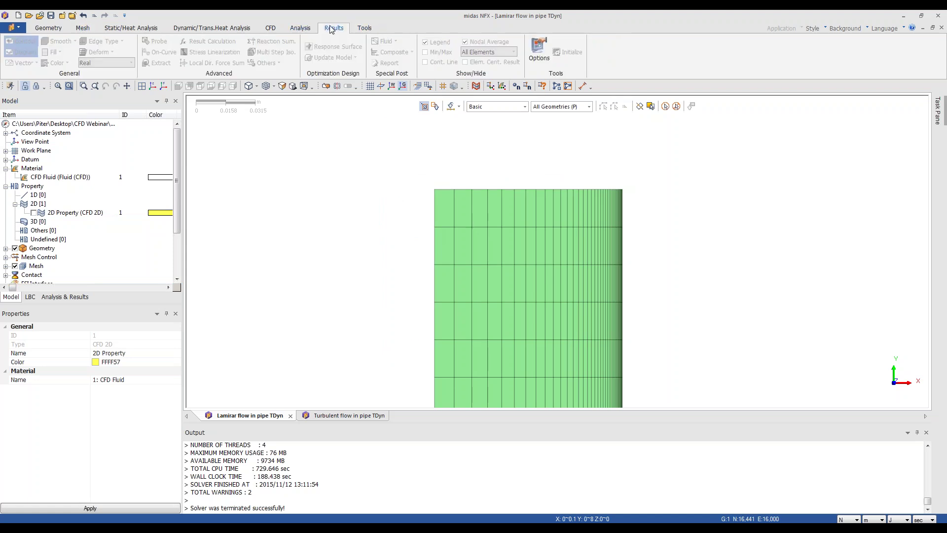
click(299, 28)
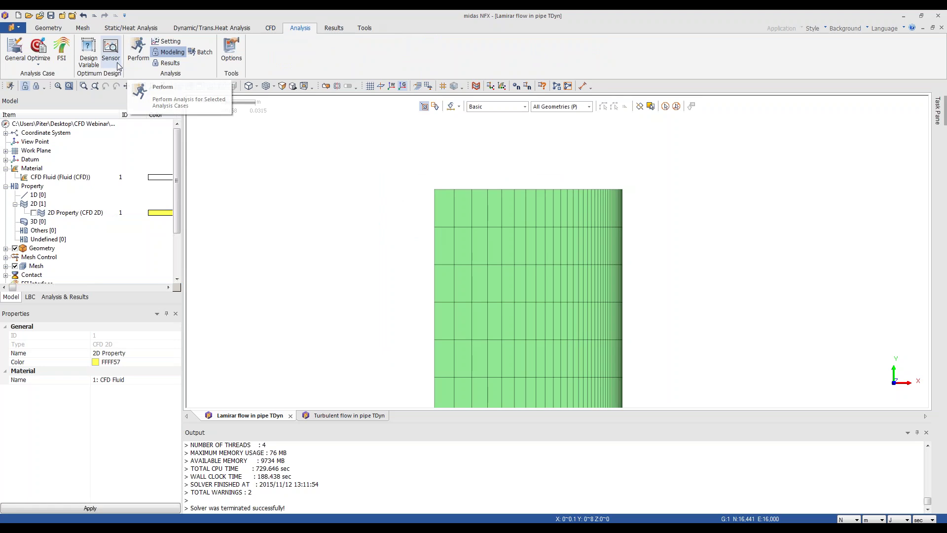
click(169, 41)
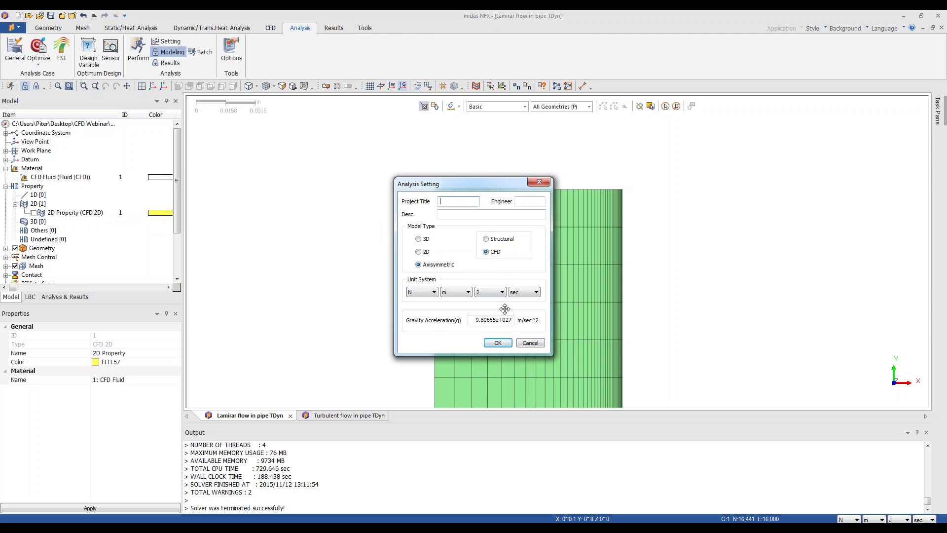
click(498, 343)
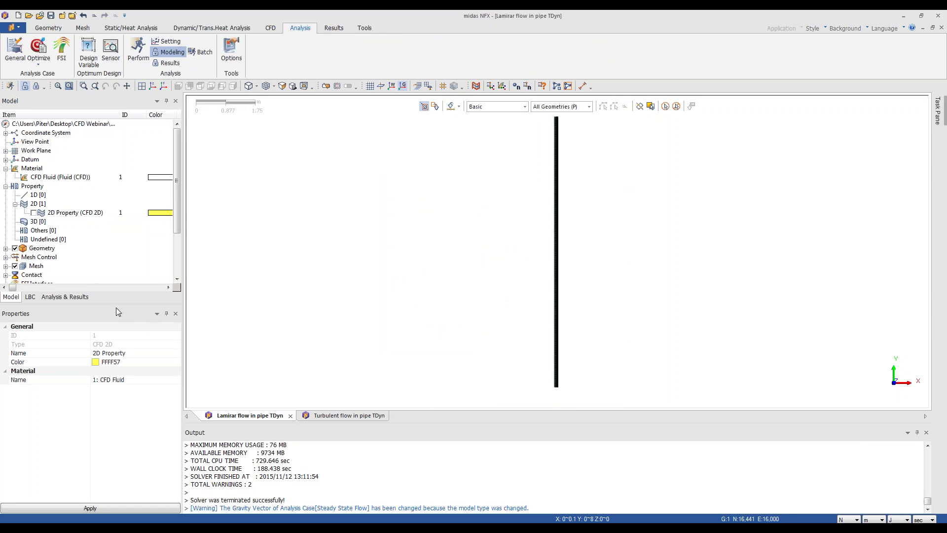
Step: Expand the mesh sets in the model tree and measure the pipe mesh's width along its lower edge
drag(173, 218, 180, 261)
click(7, 204)
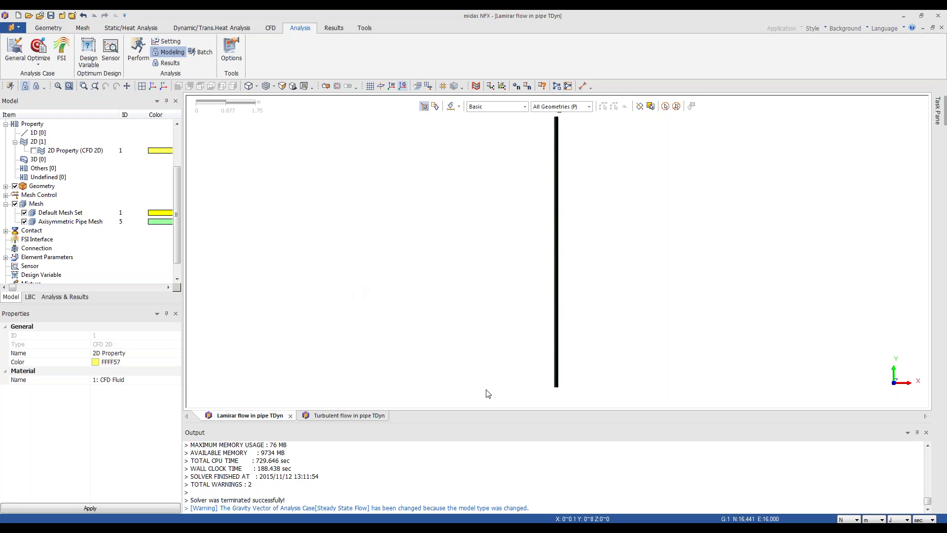
scroll(534, 412, up, 6)
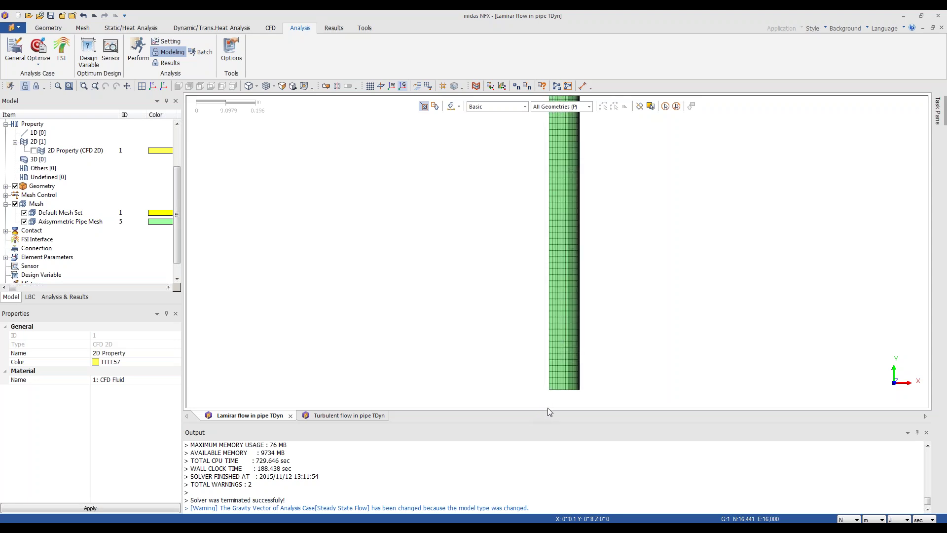
scroll(548, 407, up, 3)
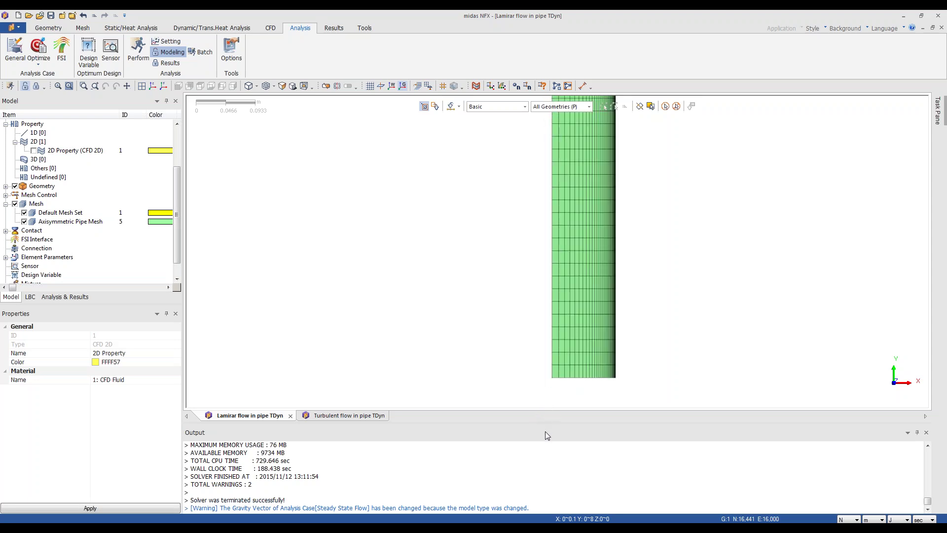
click(582, 87)
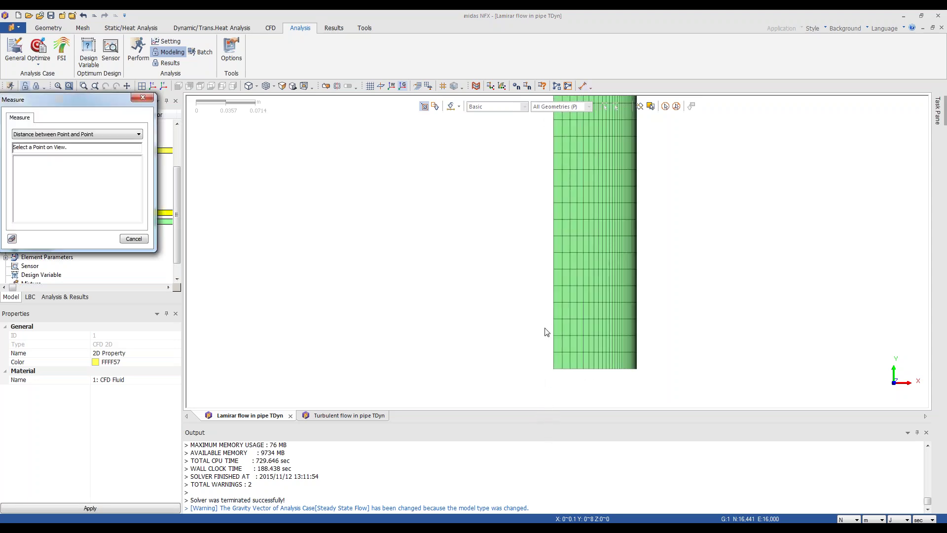
click(637, 369)
scroll(601, 394, up, 2)
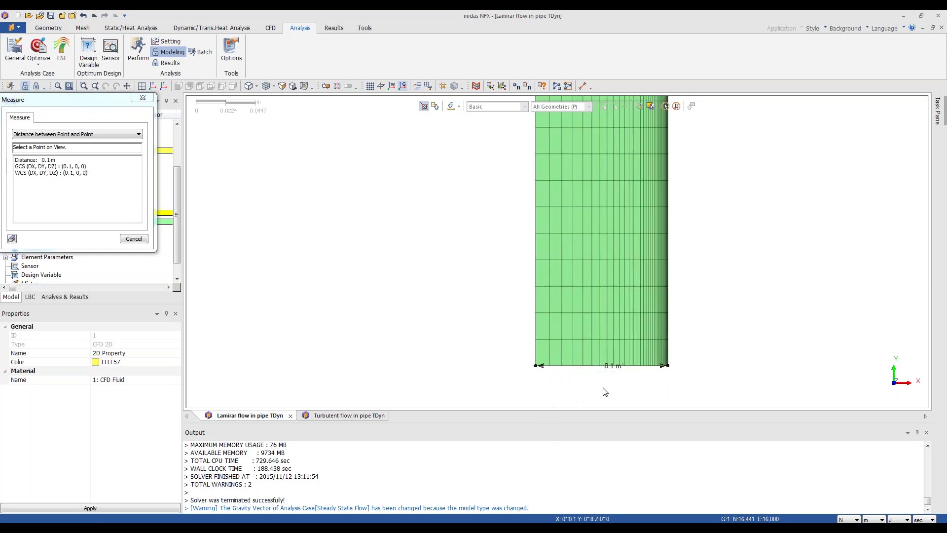
Step: Examine the mesh refinement near the pipe's outer wall at the lower corner
scroll(606, 391, up, 1)
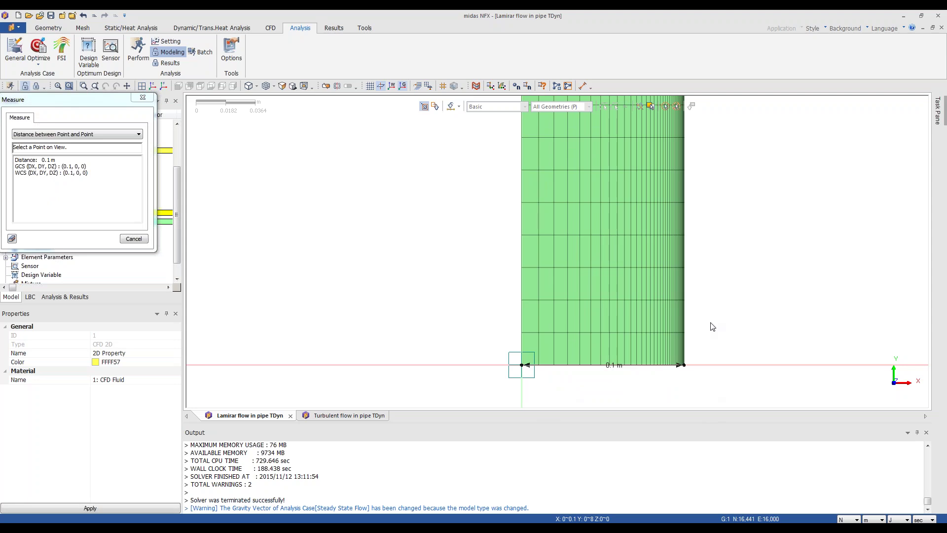
scroll(690, 358, up, 4)
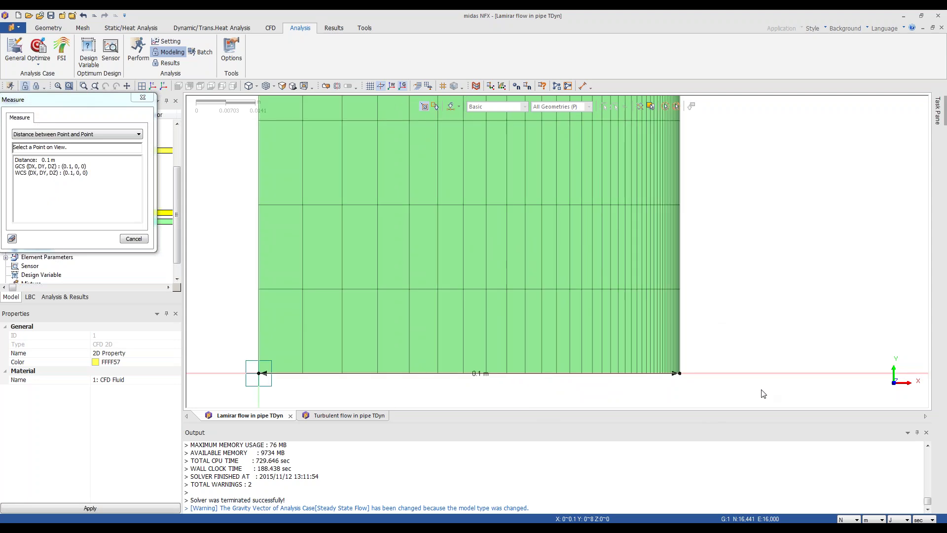
scroll(689, 364, up, 8)
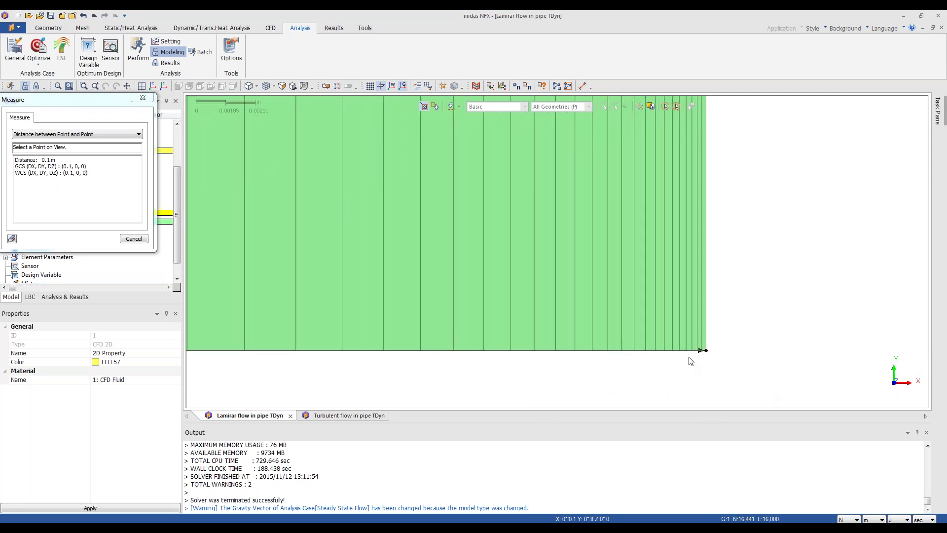
scroll(690, 361, up, 1)
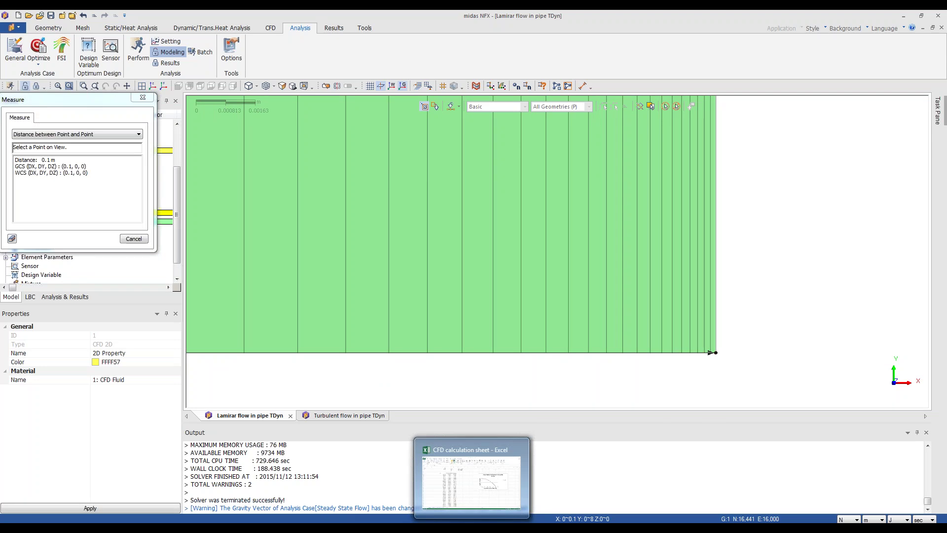
Step: Switch to the CFD calculation sheet in Excel and review the flow parameters on the Laminar and Turbulent sheets
click(472, 527)
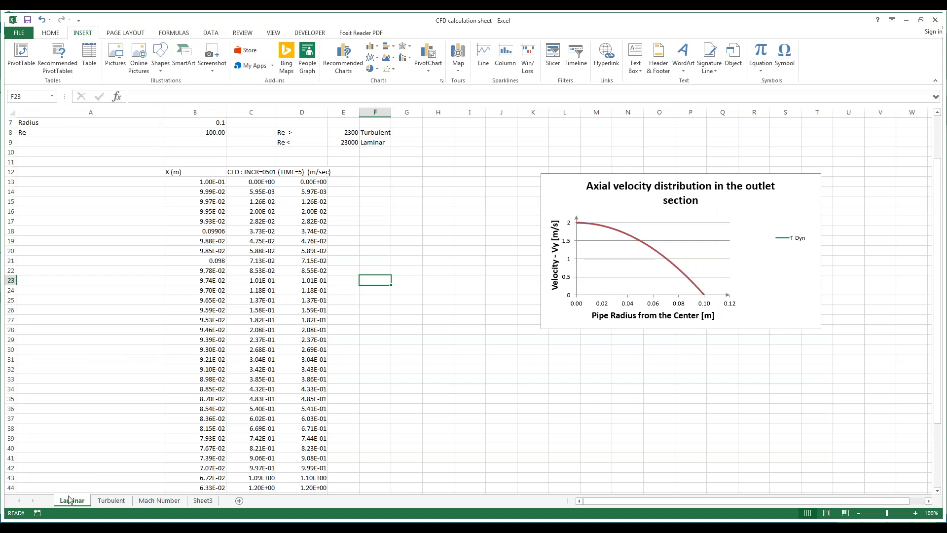
click(106, 431)
scroll(106, 433, up, 2)
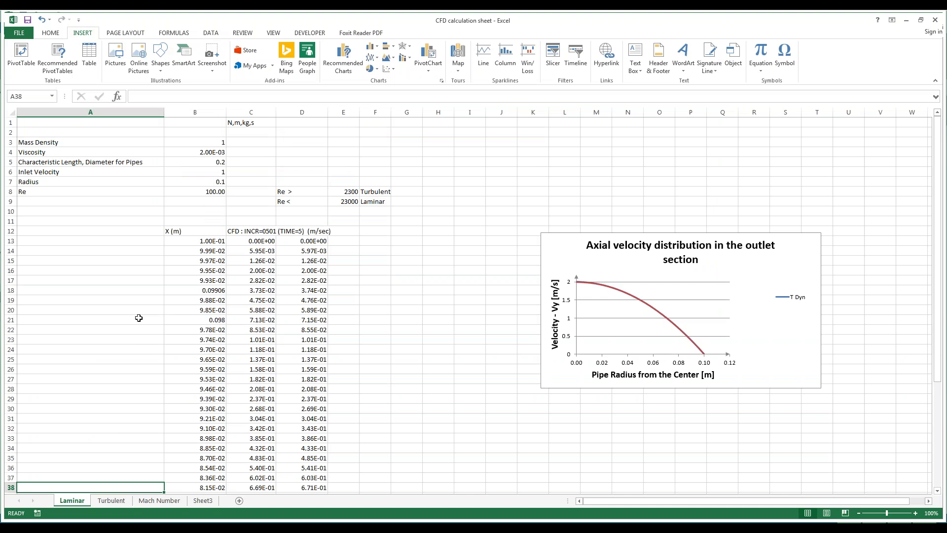
click(112, 501)
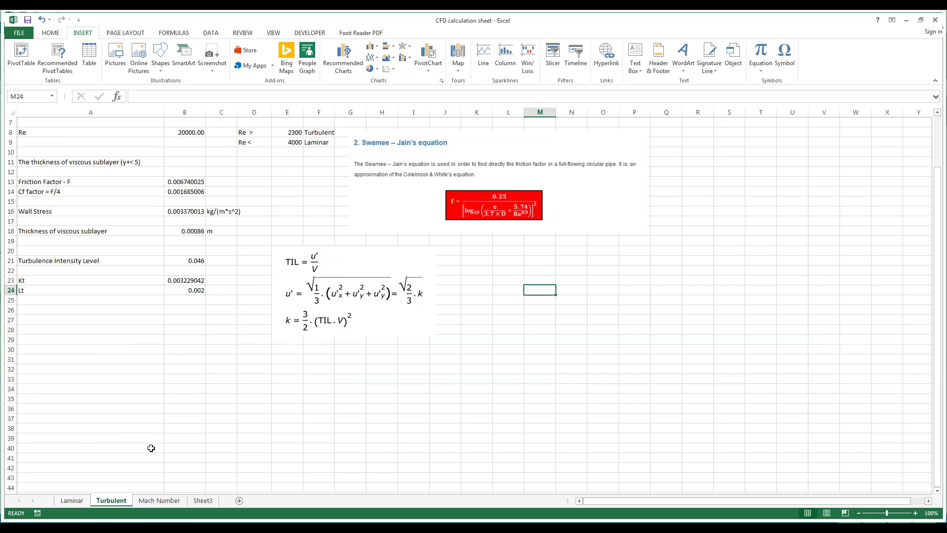
scroll(226, 417, up, 2)
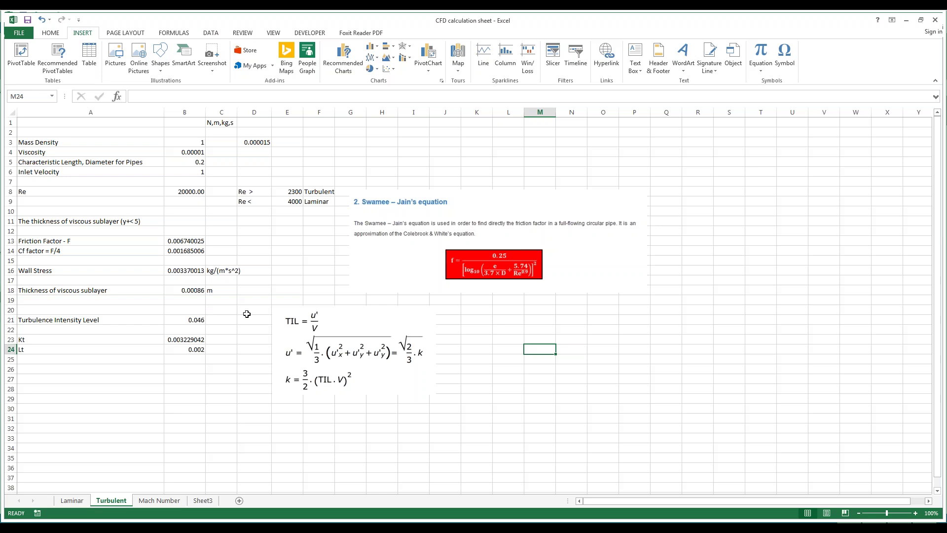
Step: Return to midas NFX and close the pipe width measurement
click(906, 20)
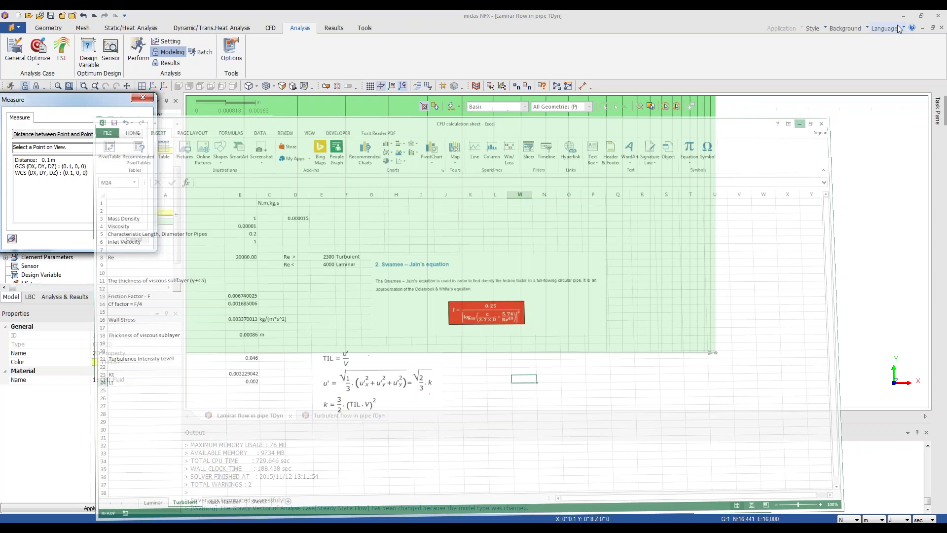
click(133, 239)
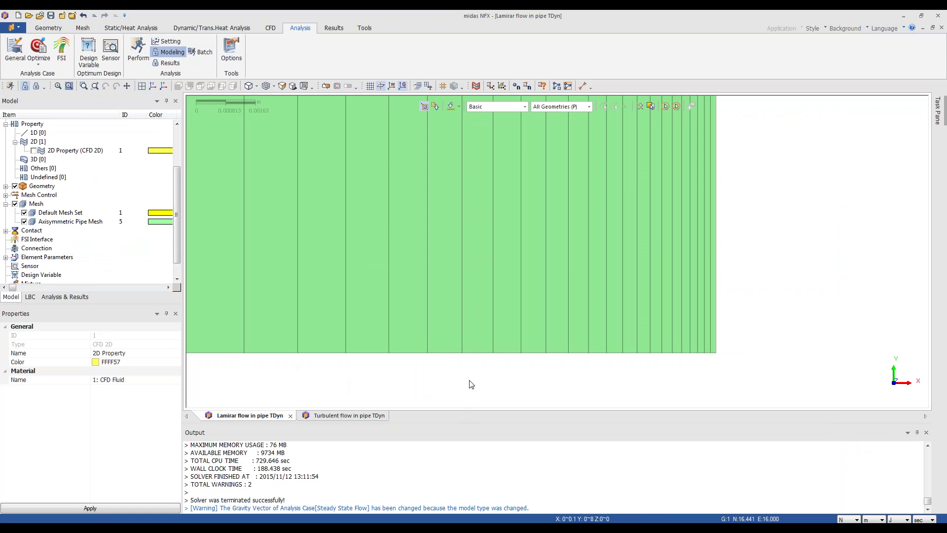
scroll(493, 384, down, 4)
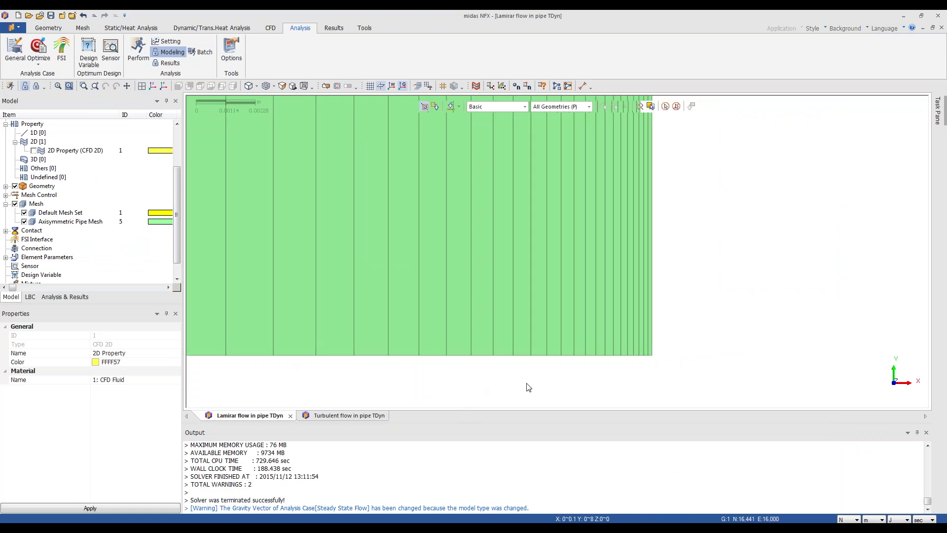
Step: Switch to Excel and inspect the formula for the thickness of the viscous sublayer on the Turbulent sheet
click(470, 529)
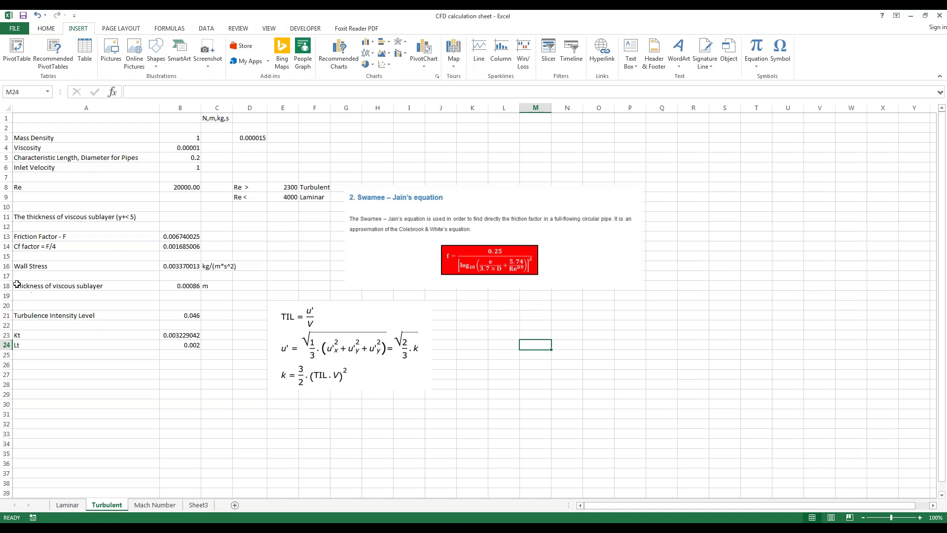
double_click(188, 286)
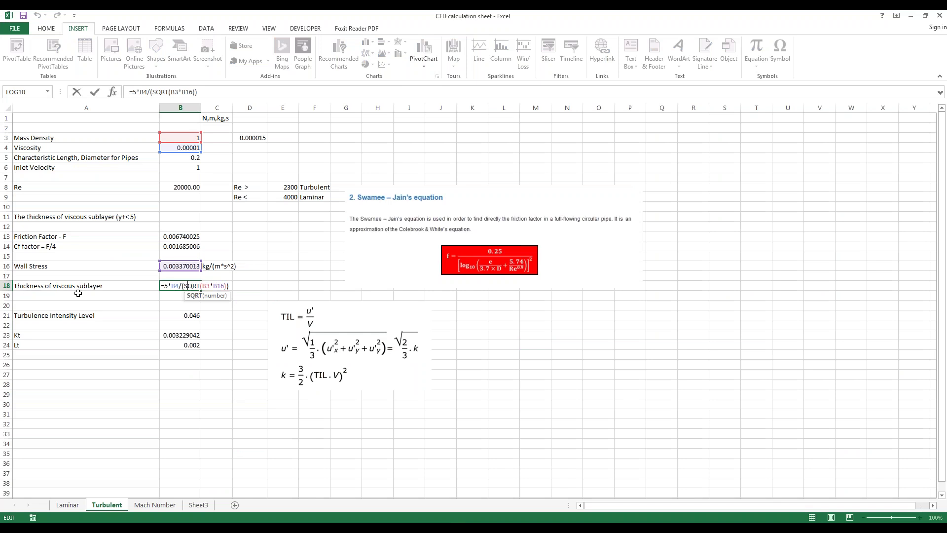
key(ctrl+Return)
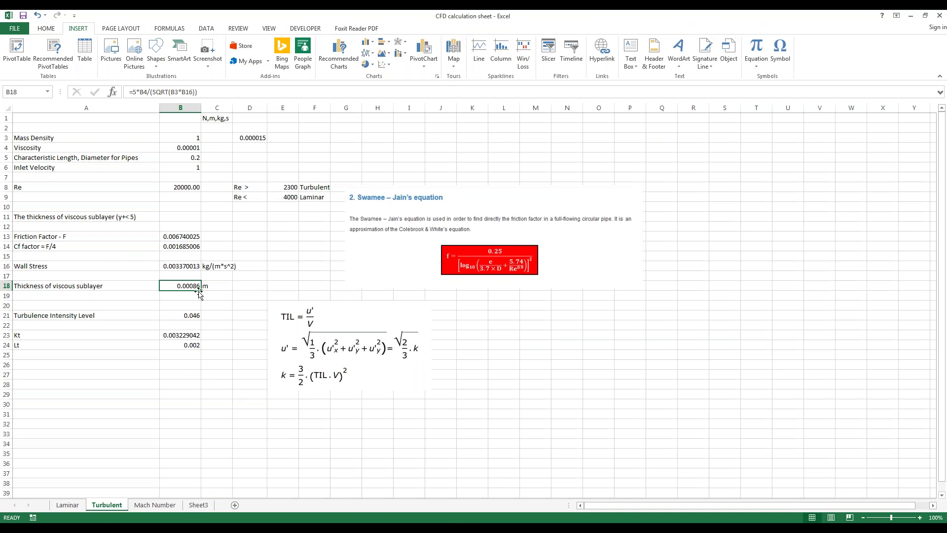
Step: Switch back to midas NFX, start a point-to-point distance measurement and turn off Grid, Point and End Snap
key(alt+Tab)
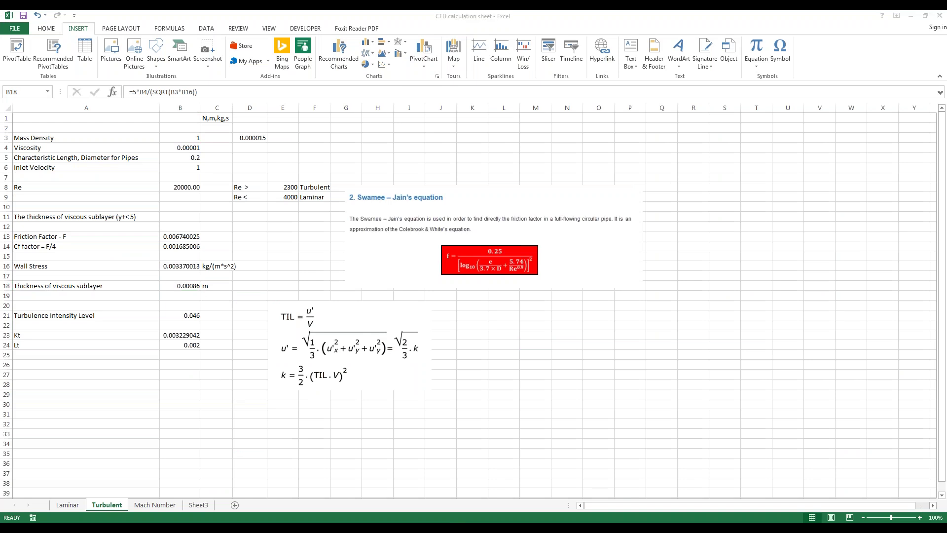
scroll(667, 366, up, 11)
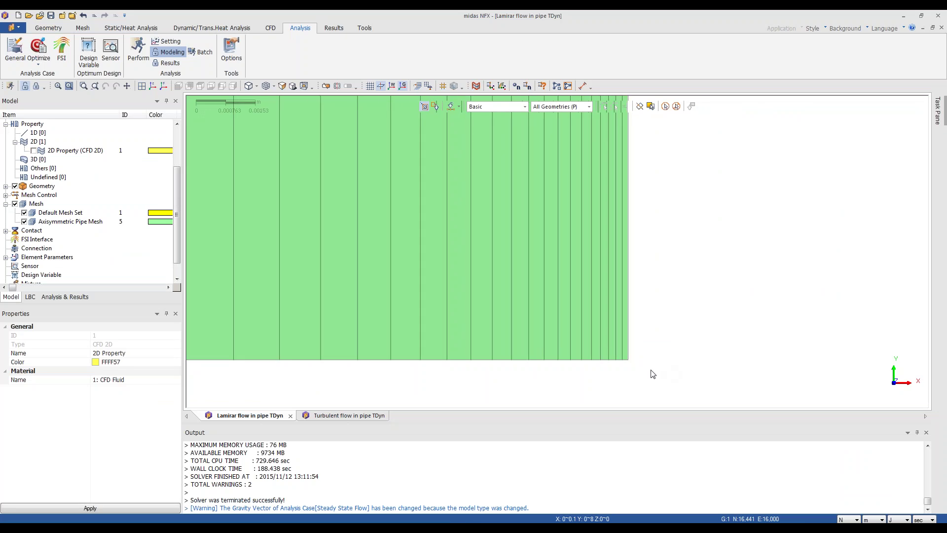
click(582, 86)
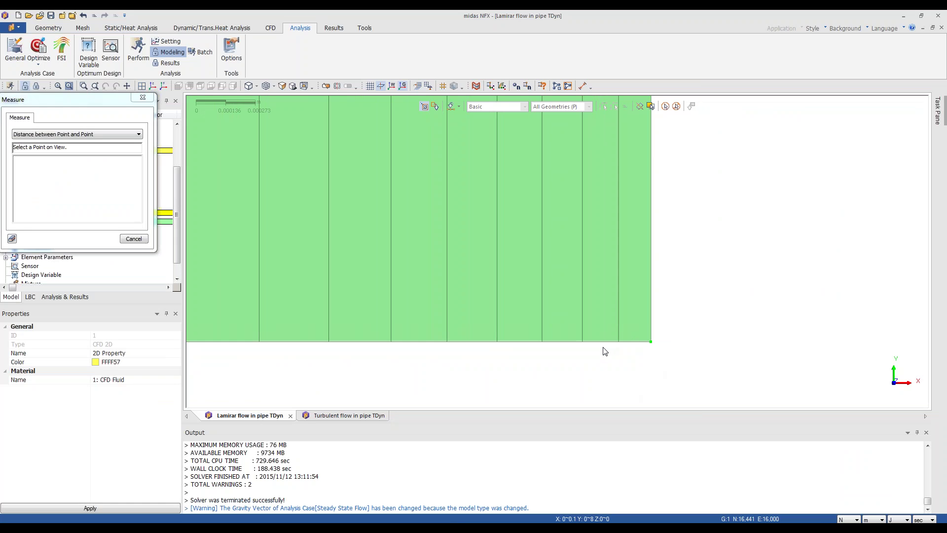
click(443, 87)
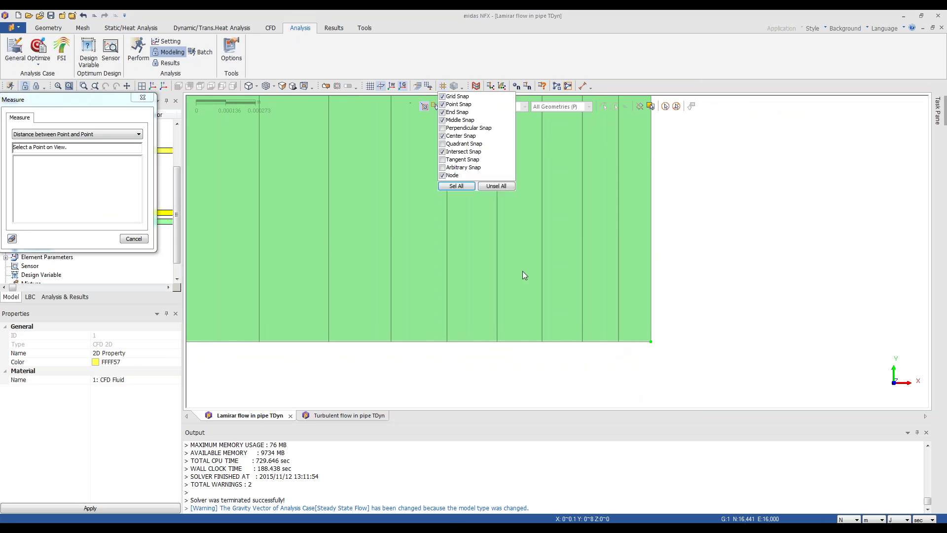
click(442, 105)
click(442, 113)
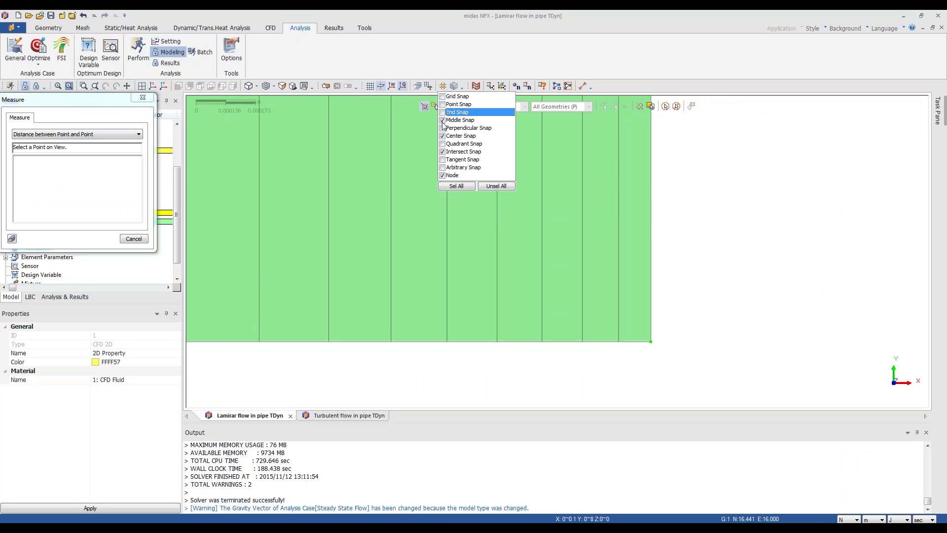
Step: Measure the width of the mesh cell next to the pipe's outer wall along the lower edge
click(619, 343)
scroll(632, 360, up, 1)
scroll(632, 361, up, 6)
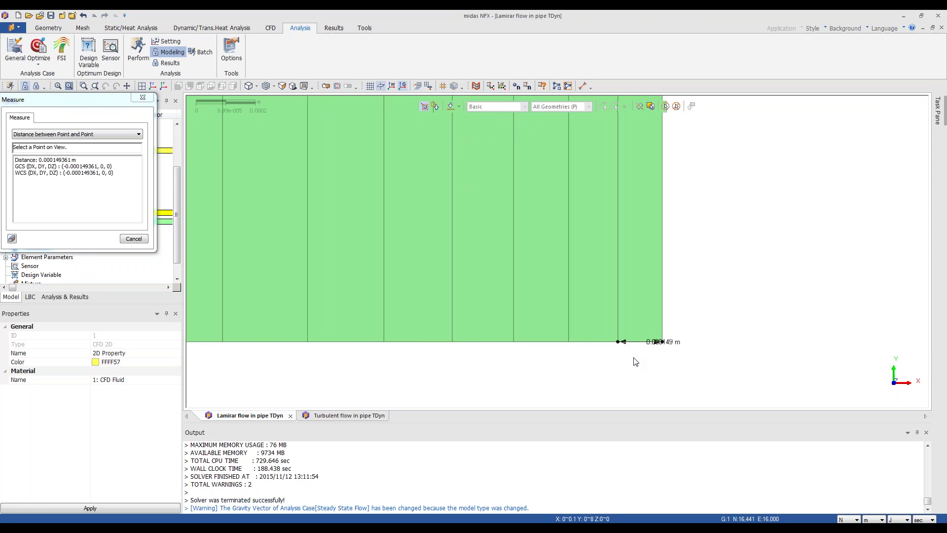
scroll(665, 360, up, 2)
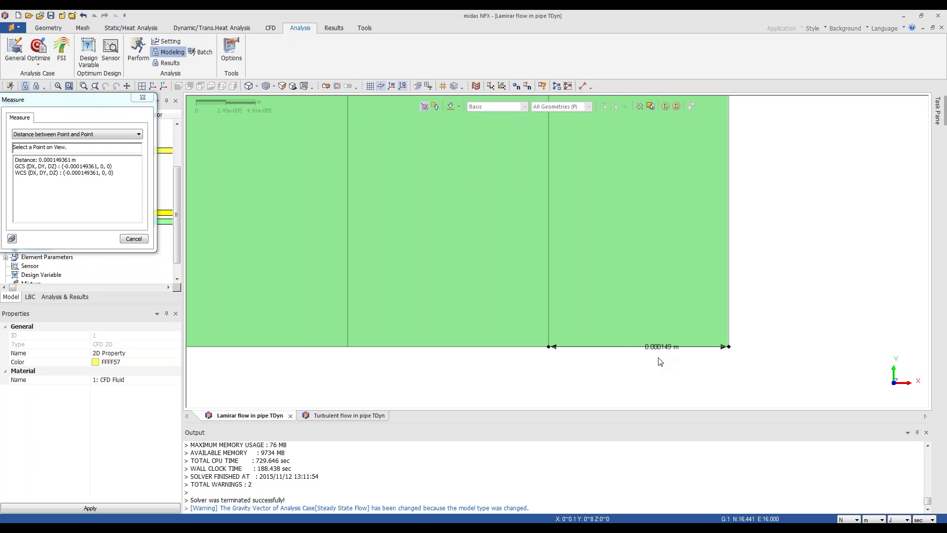
Step: Examine how the mesh cells grade toward the pipe's outer wall and close the distance measurement
scroll(660, 361, down, 3)
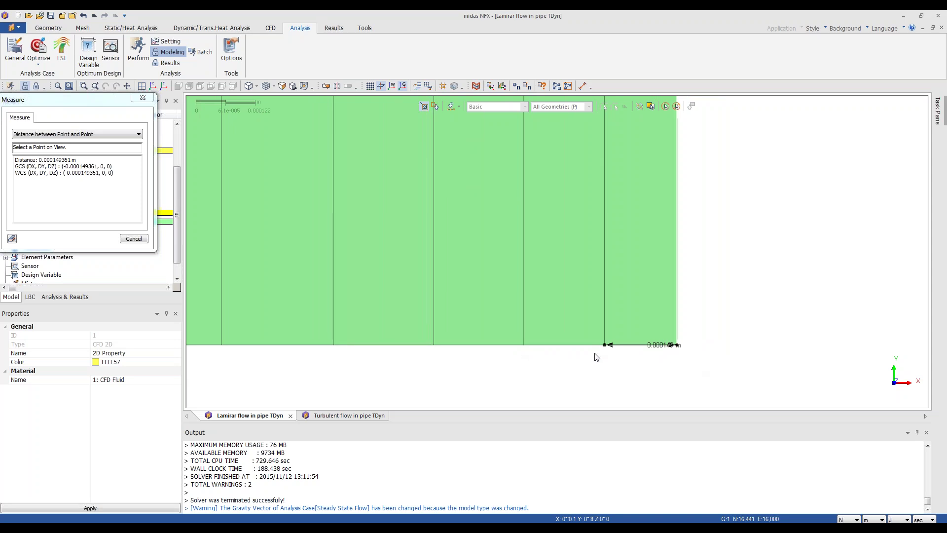
scroll(597, 358, down, 2)
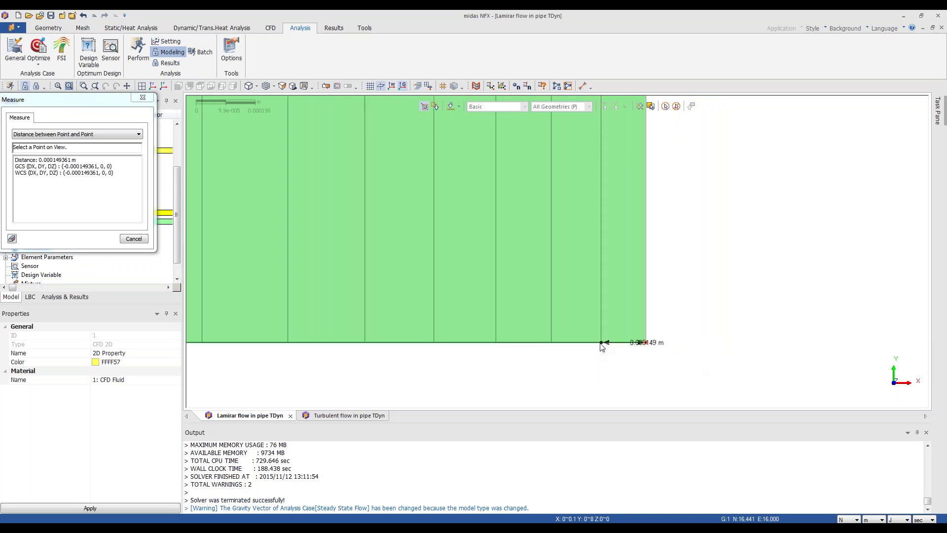
scroll(562, 356, down, 1)
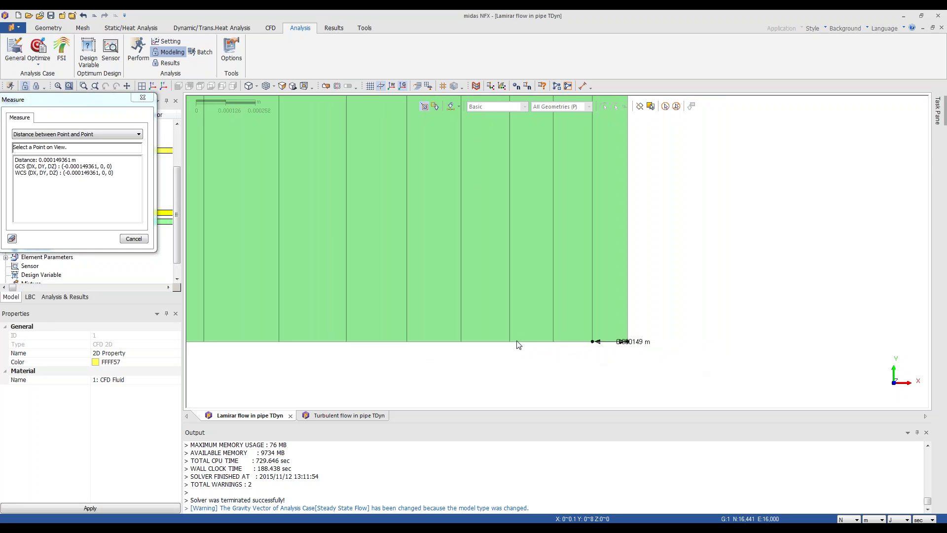
scroll(493, 360, down, 3)
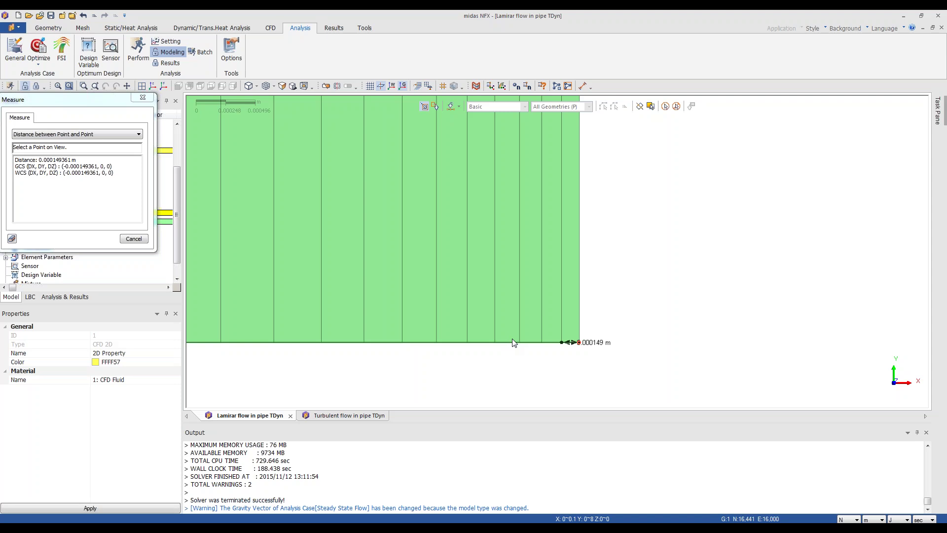
scroll(524, 360, down, 1)
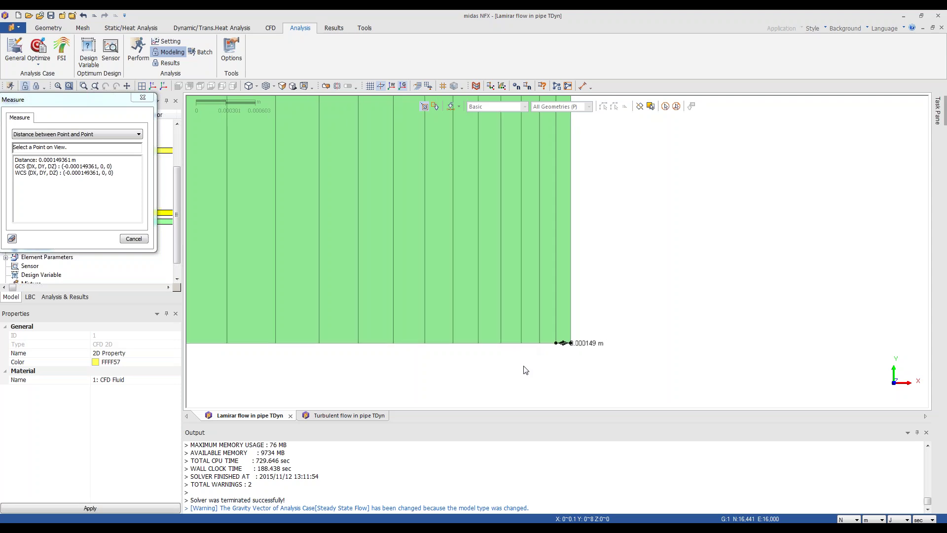
scroll(523, 370, down, 4)
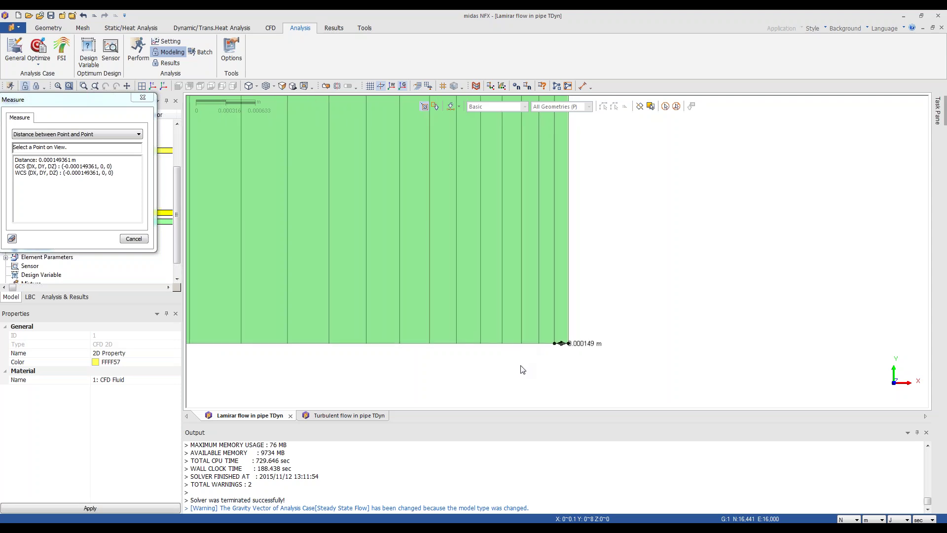
click(132, 238)
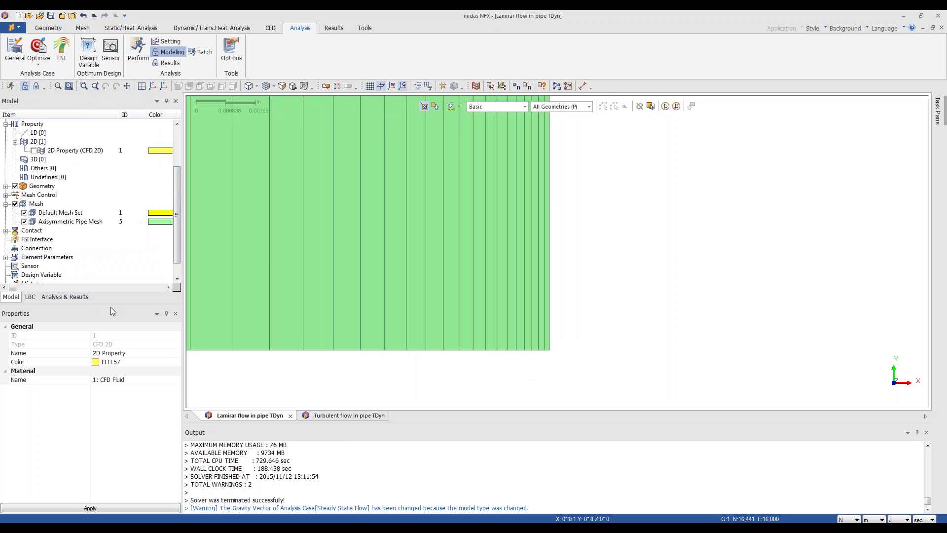
click(65, 297)
click(66, 142)
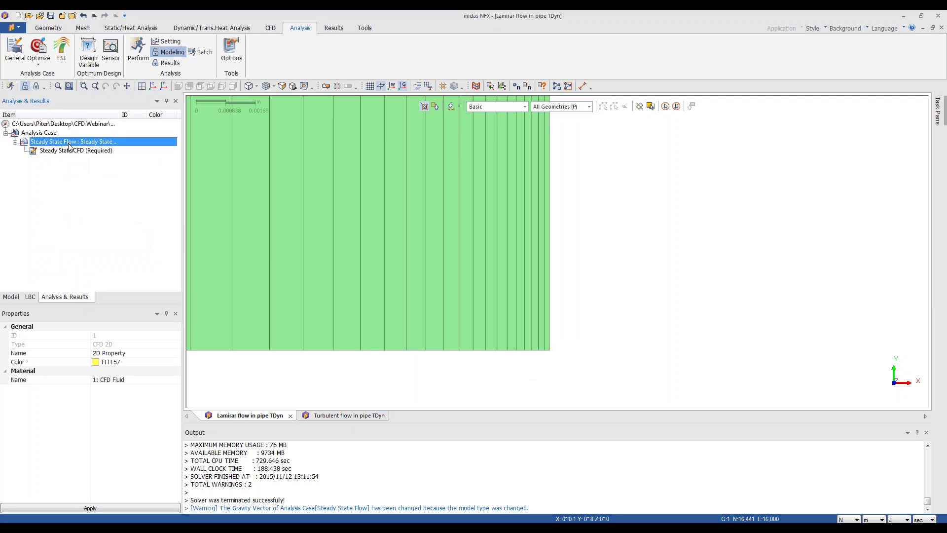
right_click(68, 142)
Step: Expand the inlet, outlet and wall conditions of CFD Boundary Set-1 in the model's load and boundary condition tree
click(35, 298)
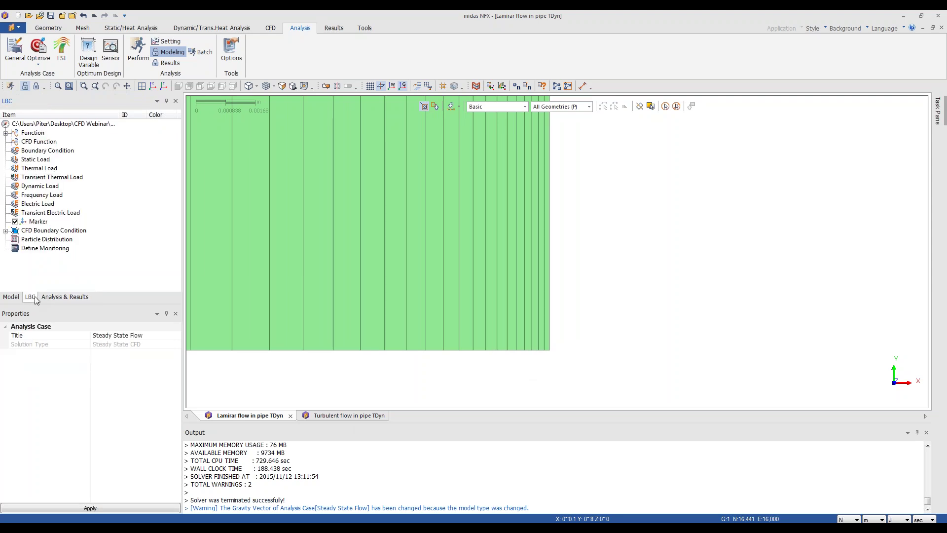
click(6, 230)
click(15, 239)
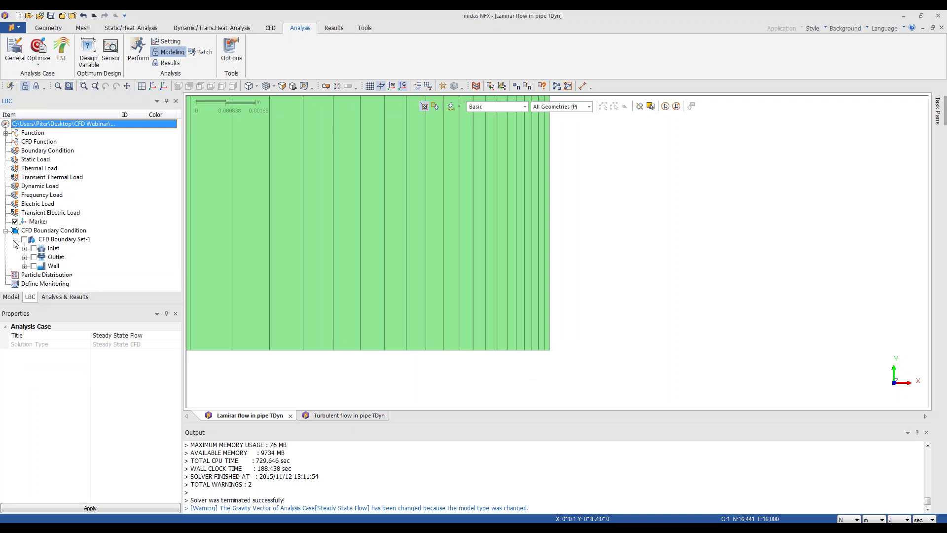
click(25, 248)
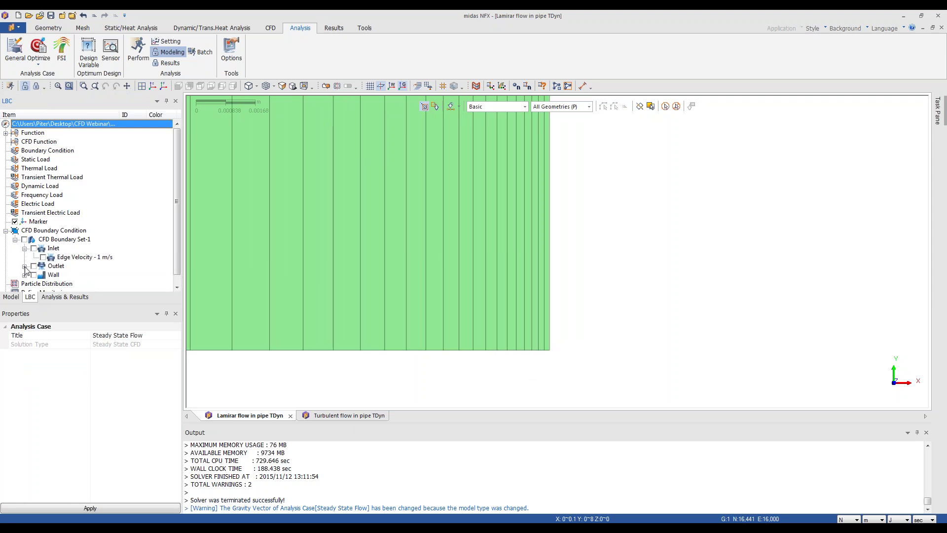
click(25, 266)
click(24, 283)
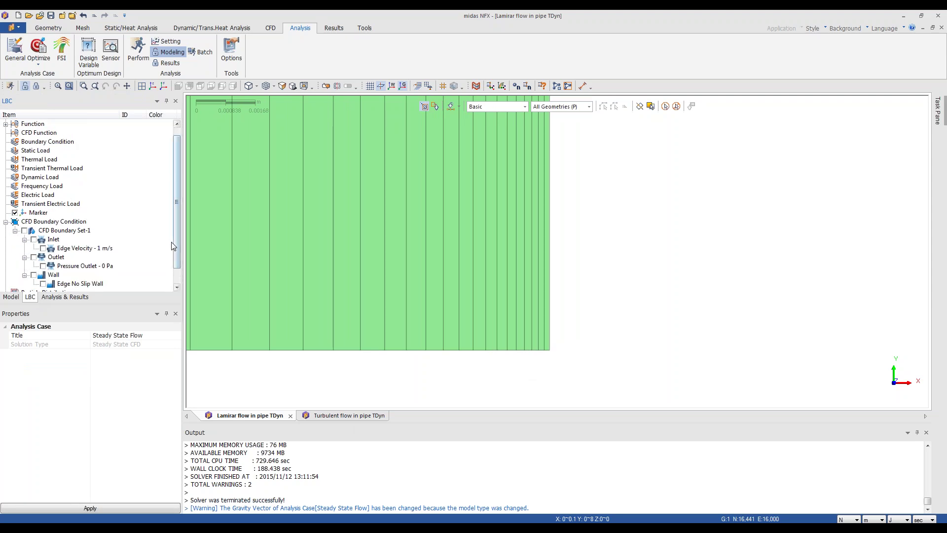
scroll(175, 257, down, 1)
Step: Review the definition of the inlet's edge velocity condition and its assigned edge, and close it without changes
right_click(91, 231)
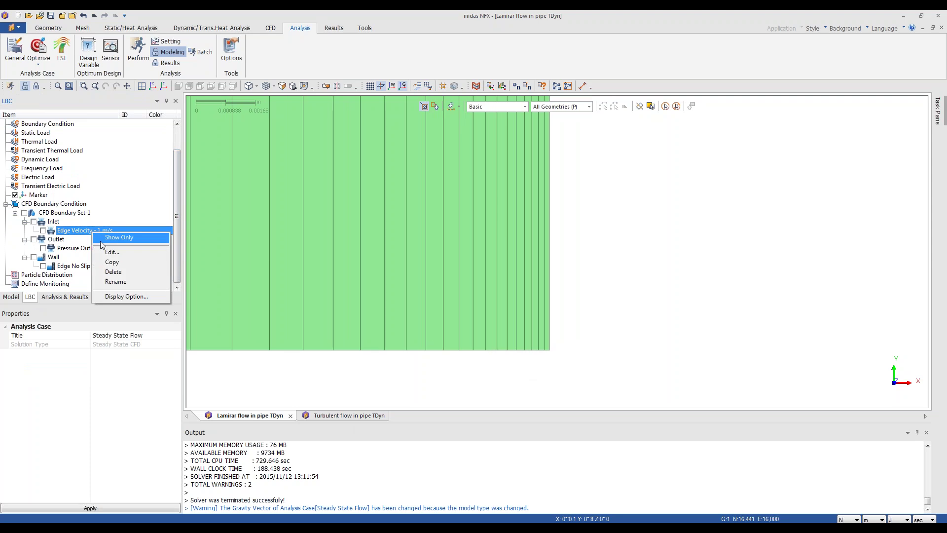
click(112, 252)
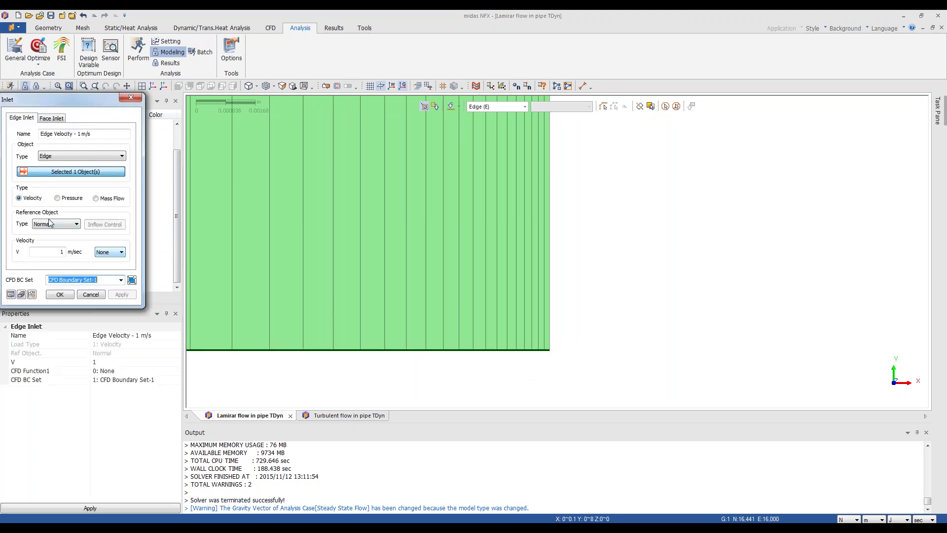
scroll(446, 378, down, 6)
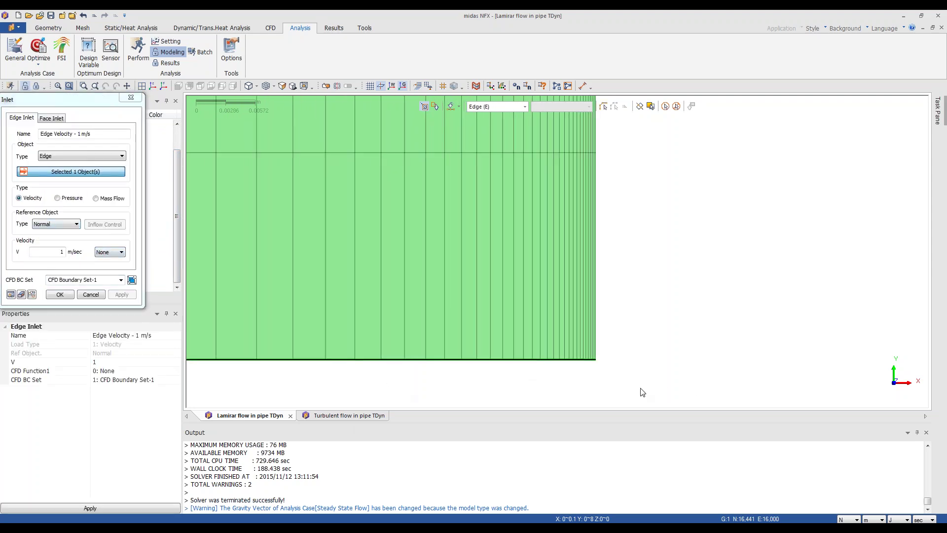
scroll(639, 392, down, 6)
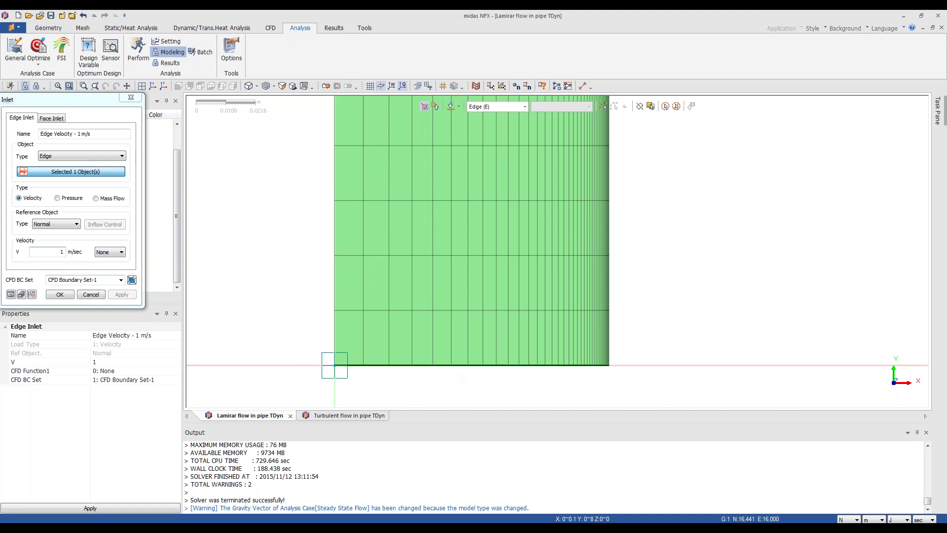
click(88, 295)
Step: Review the pressure outlet condition's definition and its edge at the upper end of the pipe, and close it without changes
scroll(284, 306, down, 3)
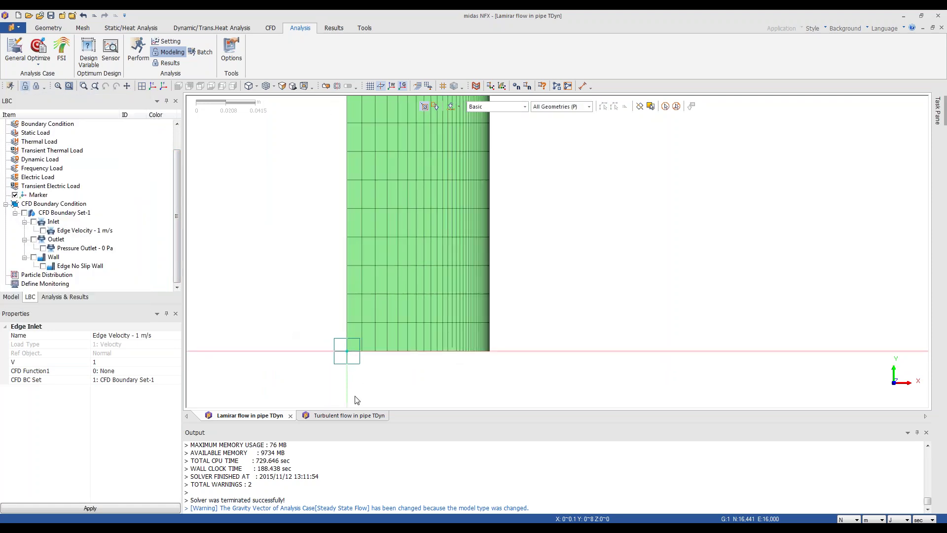
scroll(357, 399, down, 10)
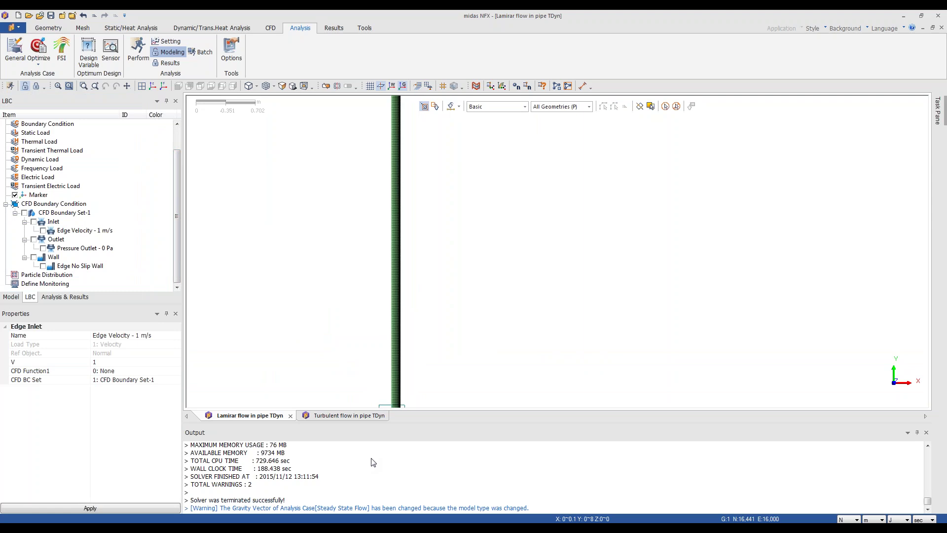
middle_drag(380, 275, 357, 176)
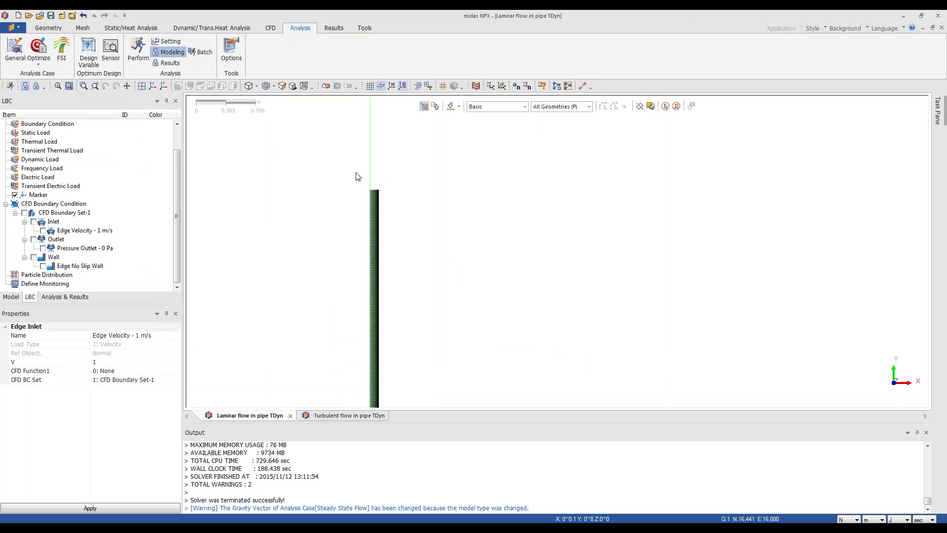
scroll(346, 178, up, 8)
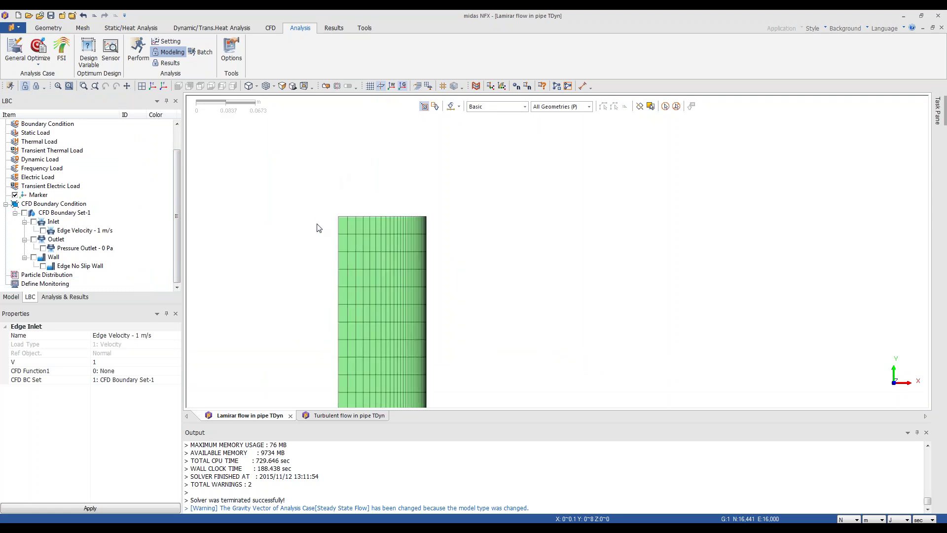
scroll(345, 224, up, 1)
click(87, 249)
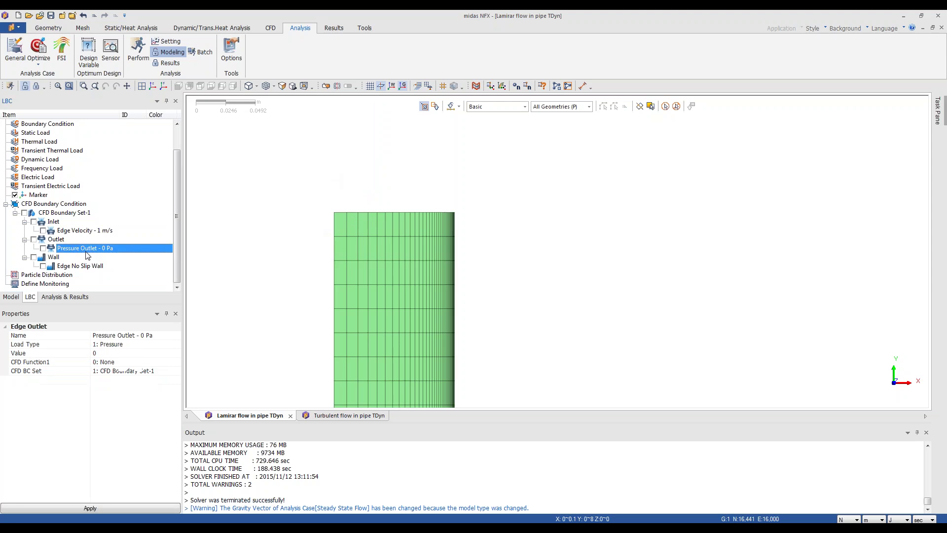
right_click(86, 254)
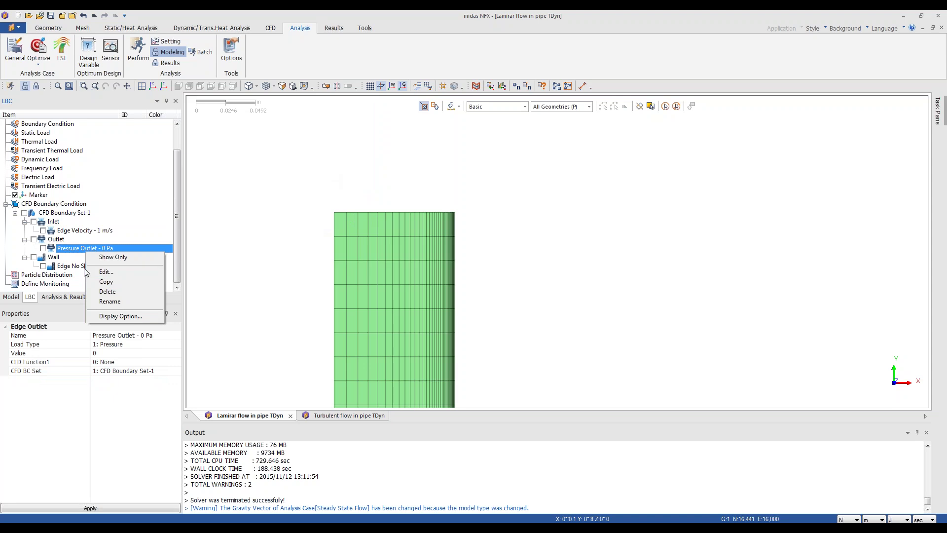
click(106, 273)
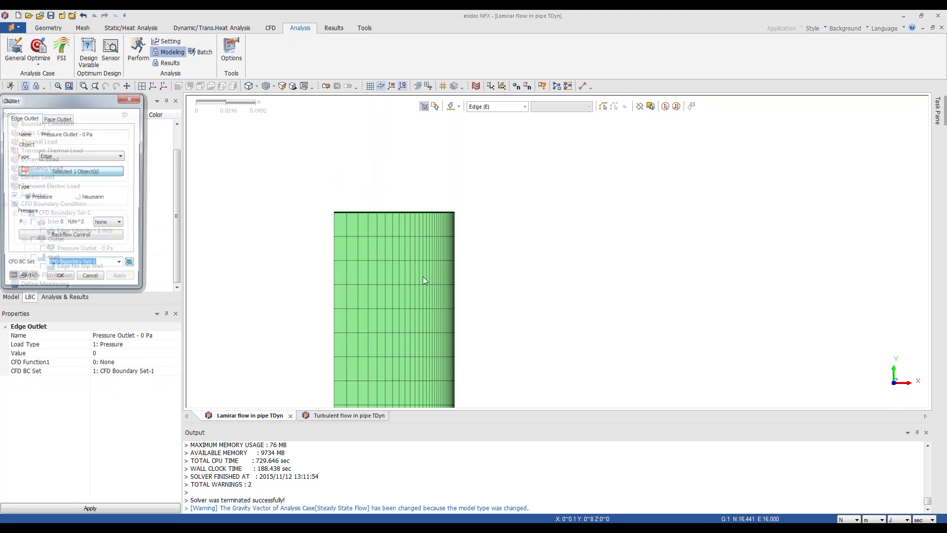
click(92, 280)
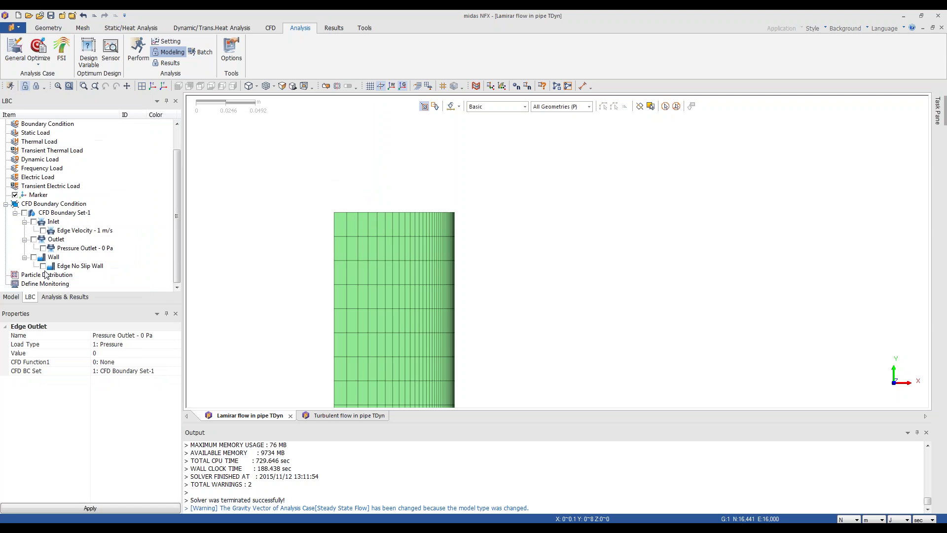
Step: Display the Edge No Slip Wall condition, review its available wall types and close its definition without changes
click(43, 266)
click(87, 270)
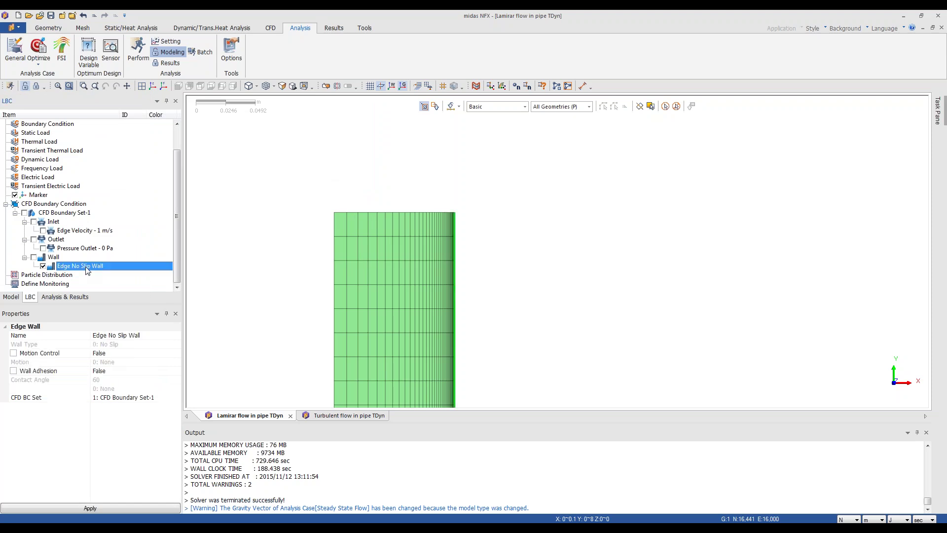
right_click(87, 270)
click(104, 287)
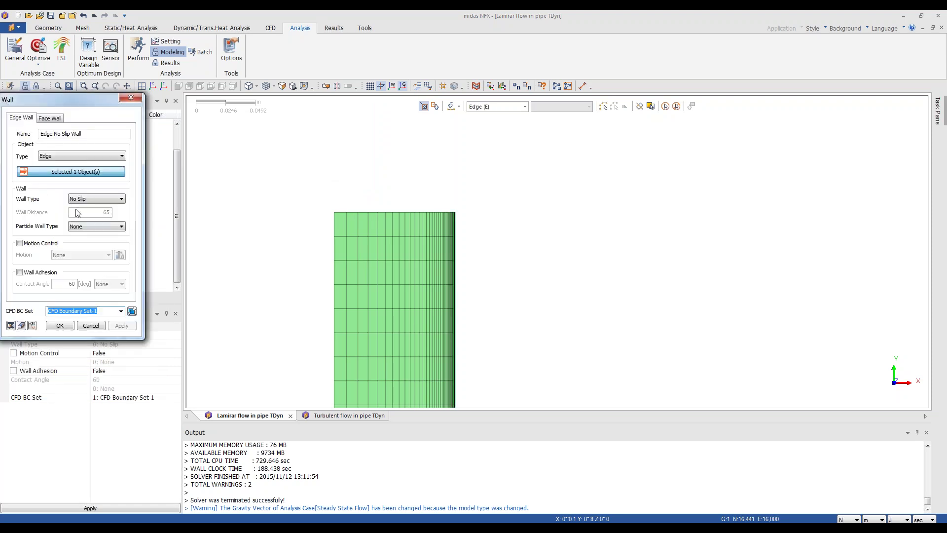
click(117, 200)
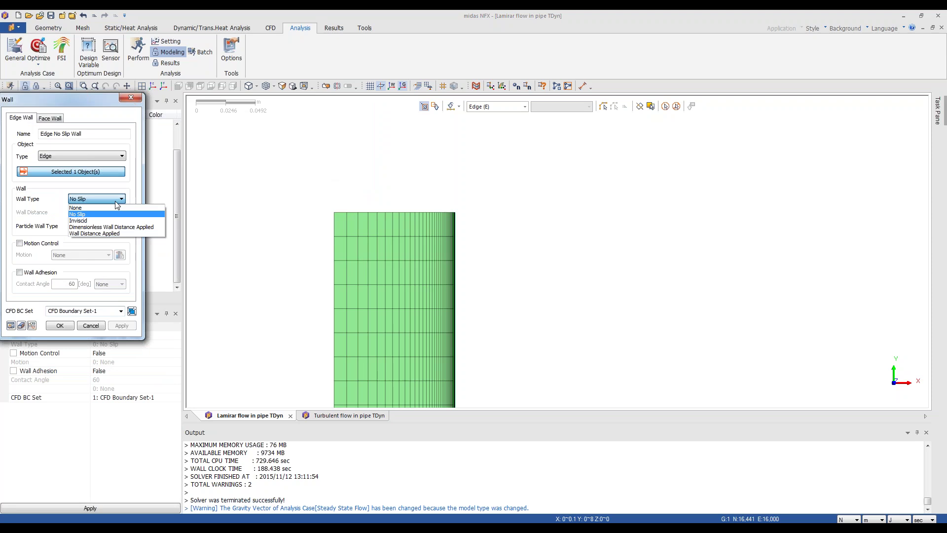
click(116, 202)
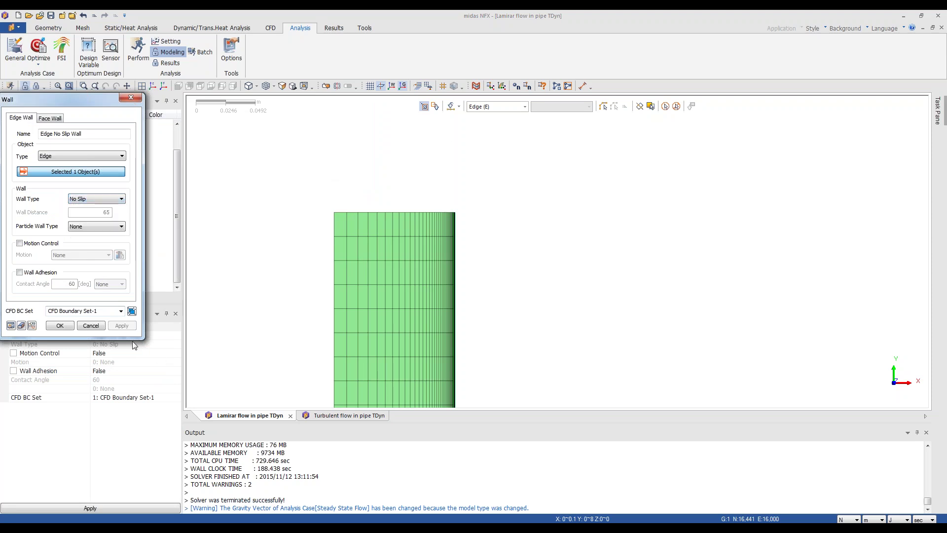
click(91, 326)
Step: Open the Steady State Flow analysis case for editing and select its Steady State CFD analysis setting
click(80, 298)
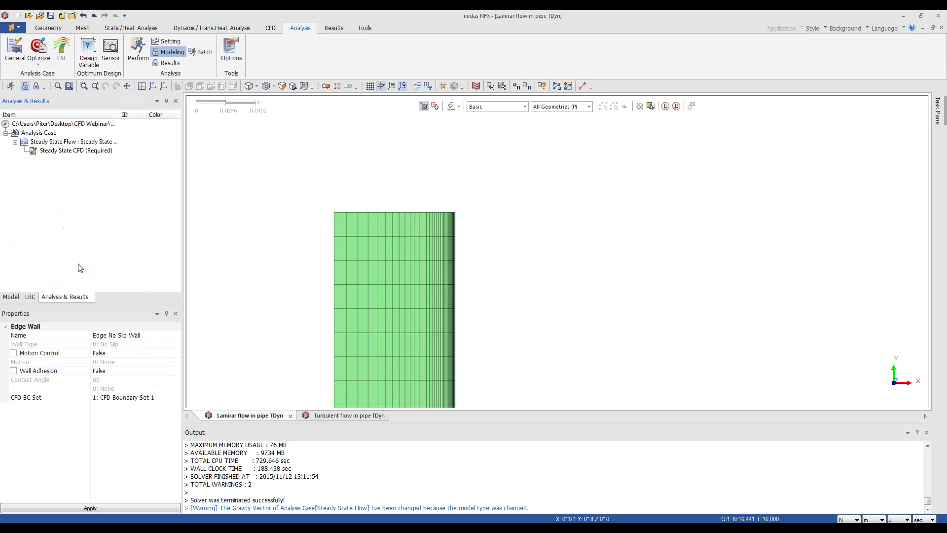
click(89, 142)
right_click(90, 147)
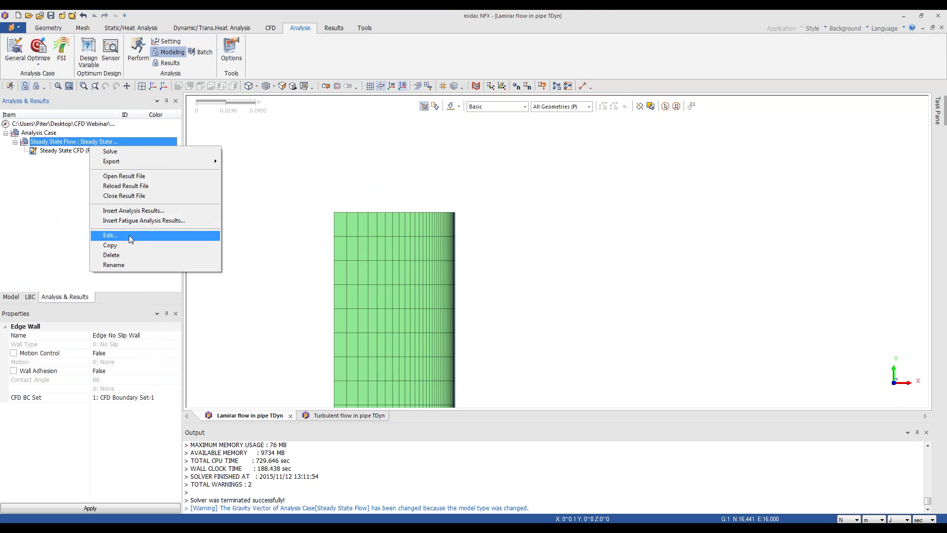
click(128, 235)
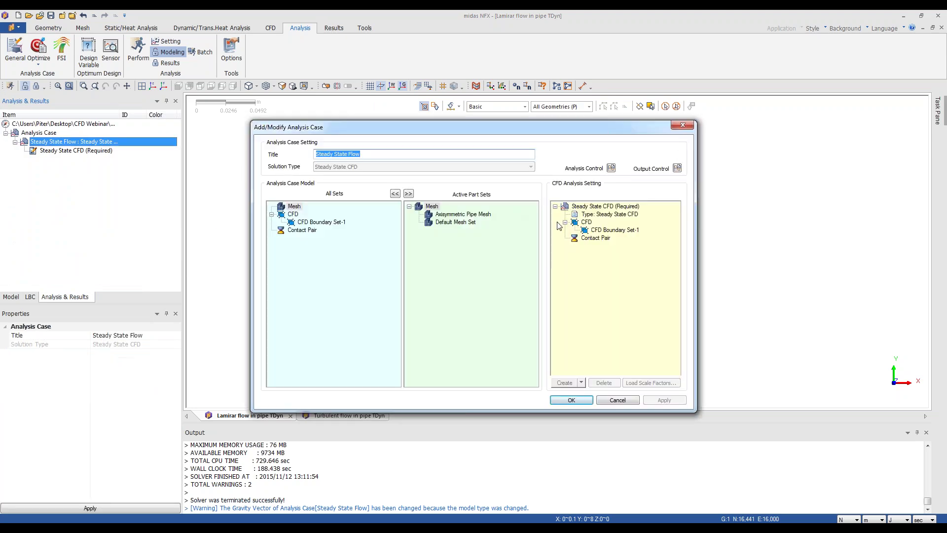
click(624, 208)
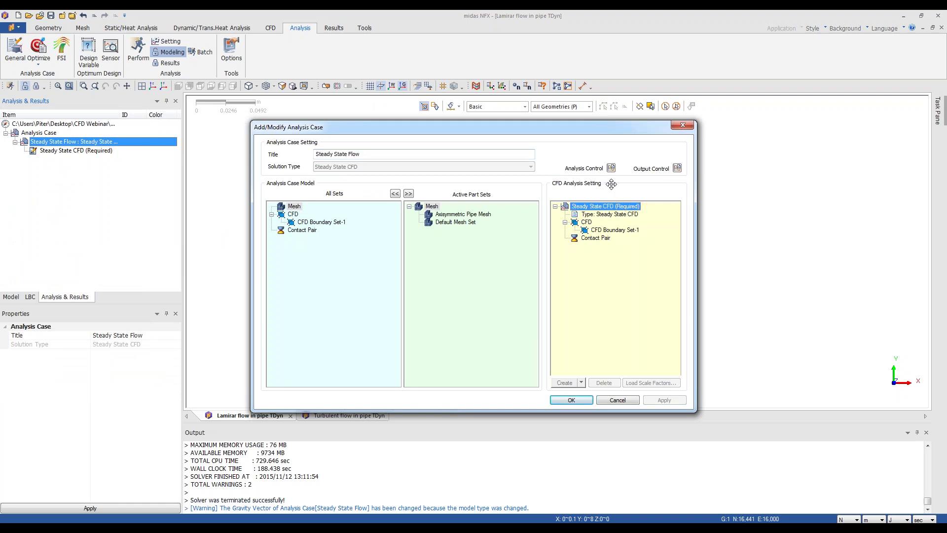
Step: Review the analysis case's general analysis control settings and its initial field definition, closing the field definition without changes
click(611, 168)
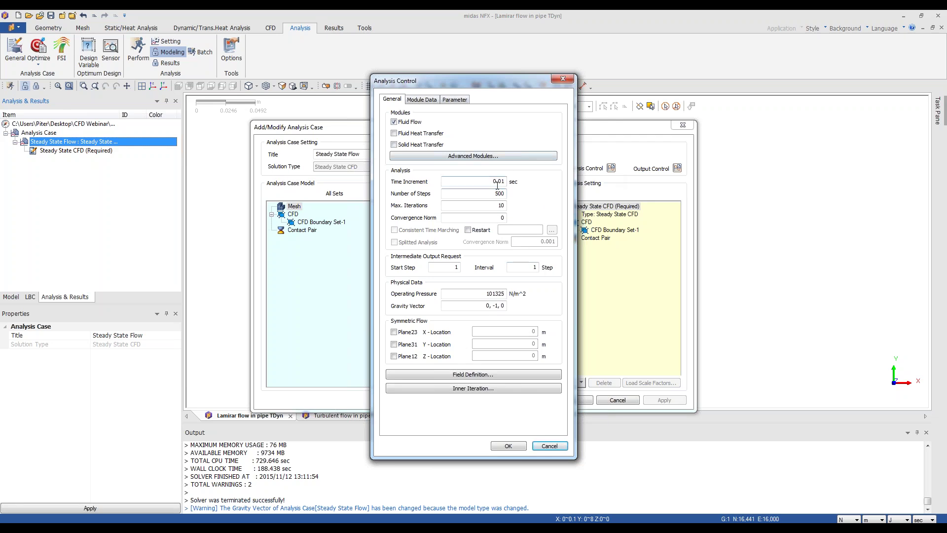
click(496, 376)
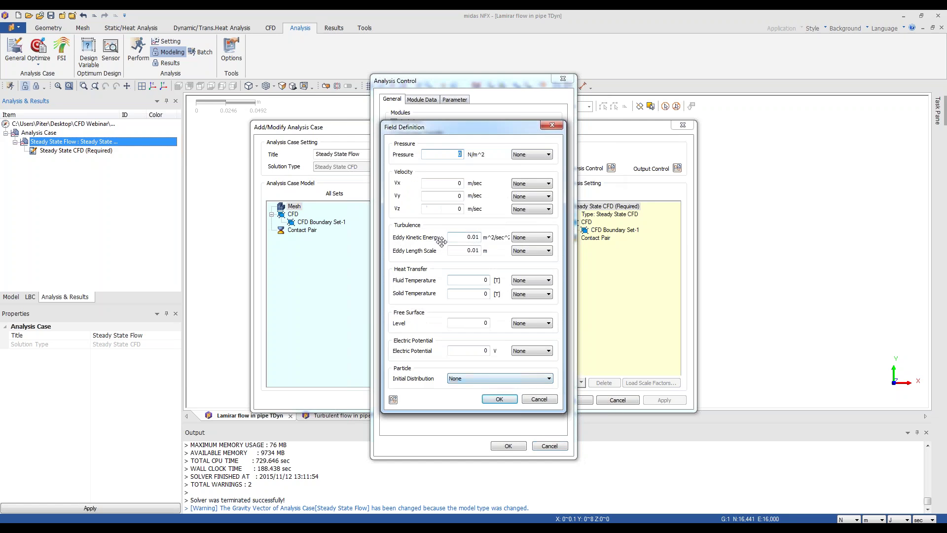
click(543, 401)
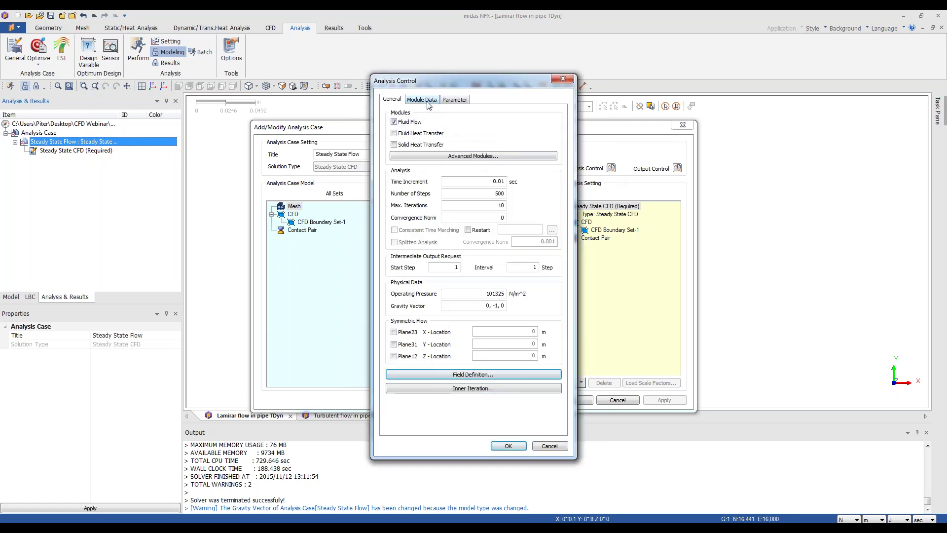
Step: Review the Steady State Flow case's turbulence model and module data settings, and close the analysis case without changes
click(428, 101)
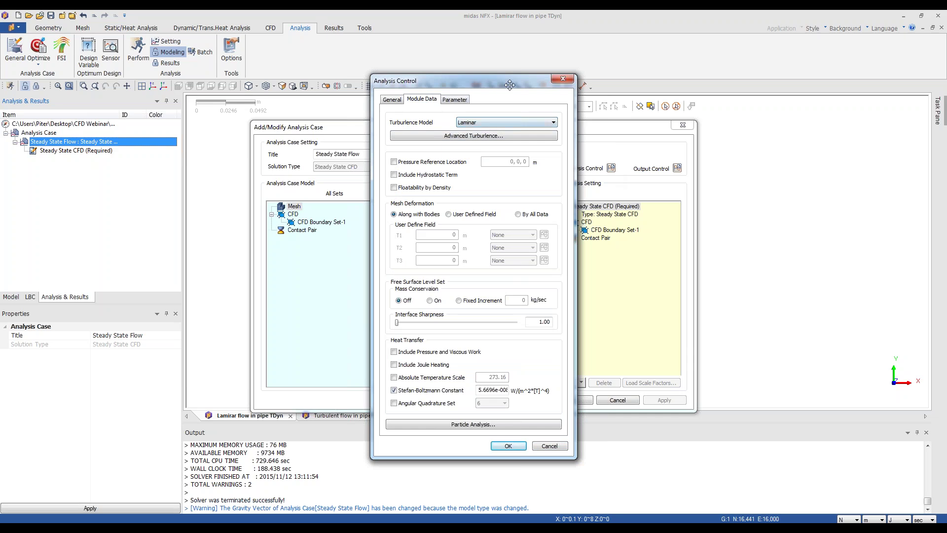
drag(504, 82, 509, 92)
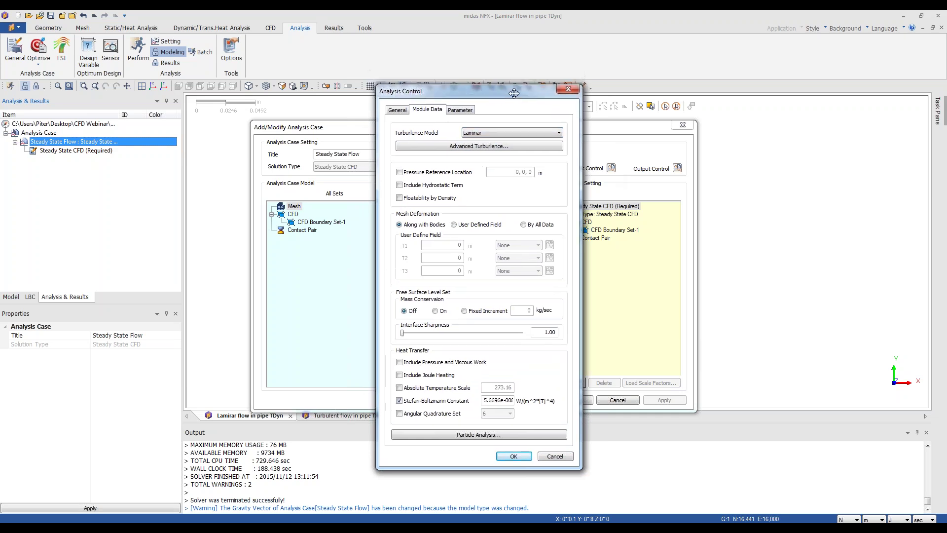
click(569, 90)
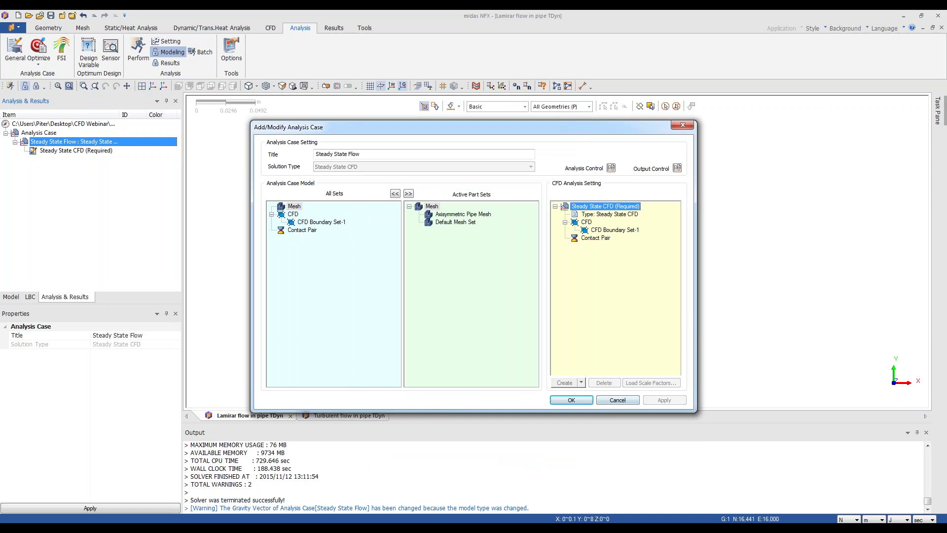
click(617, 401)
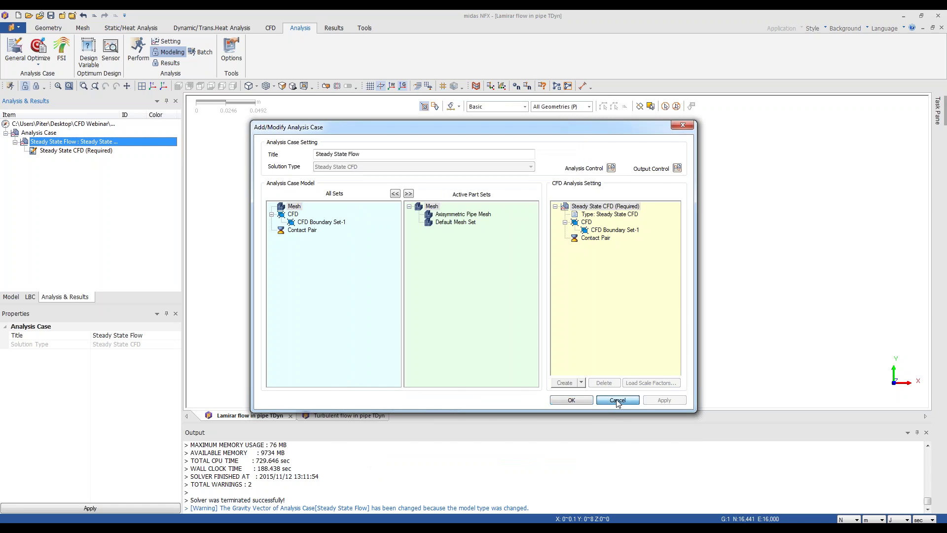
click(618, 400)
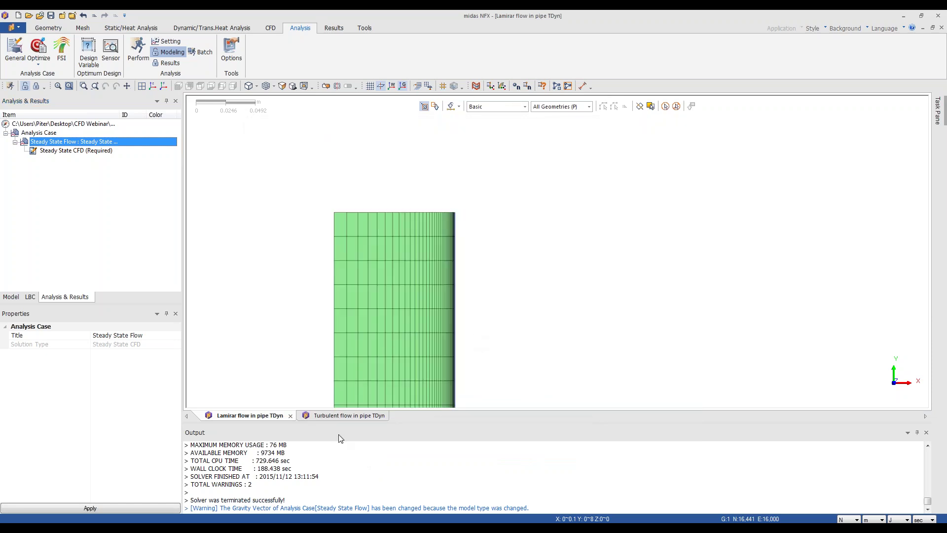
Step: Switch to the Turbulent flow in pipe TDyn model and examine its mesh at the upper end of the pipe
click(359, 418)
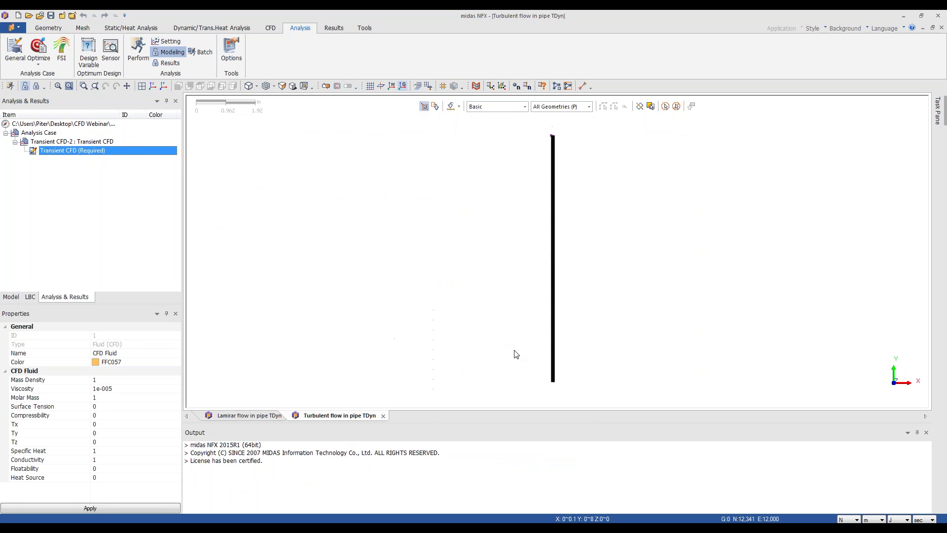
scroll(552, 139, up, 7)
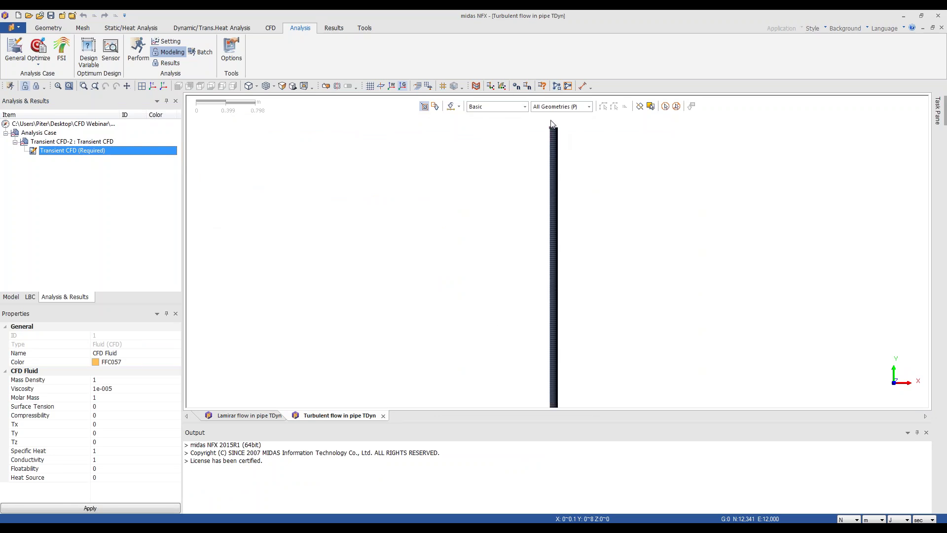
scroll(512, 133, up, 4)
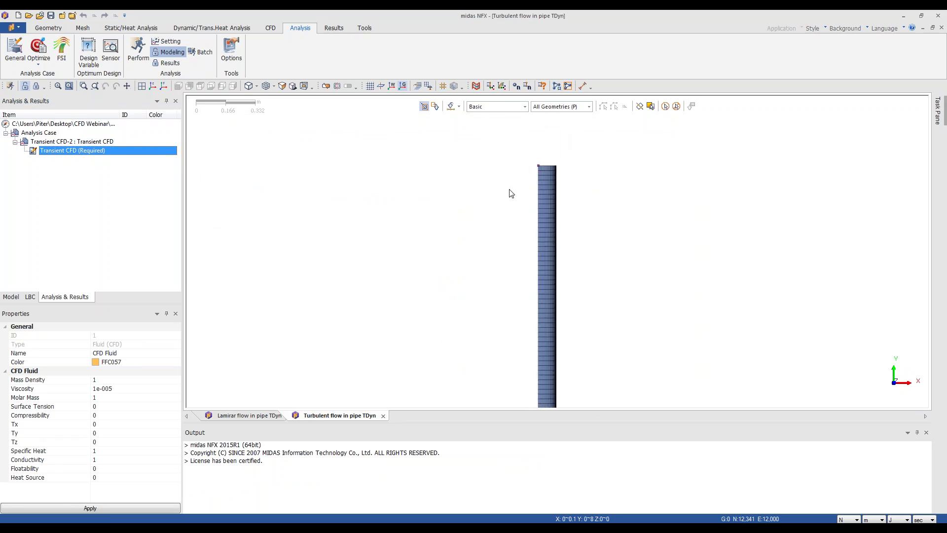
scroll(563, 149, up, 5)
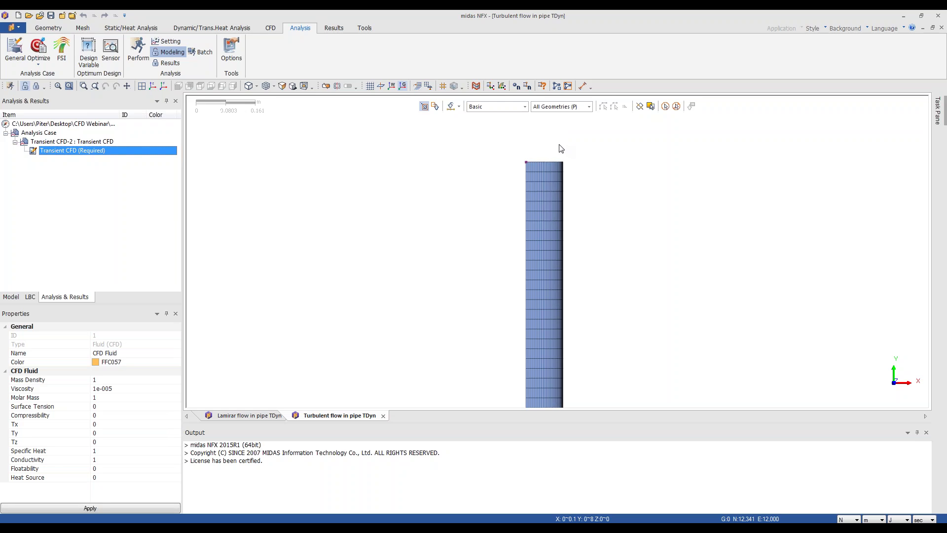
Step: Open the Transient CFD-2 analysis case for editing and display its Transient CFD analysis control settings
double_click(67, 142)
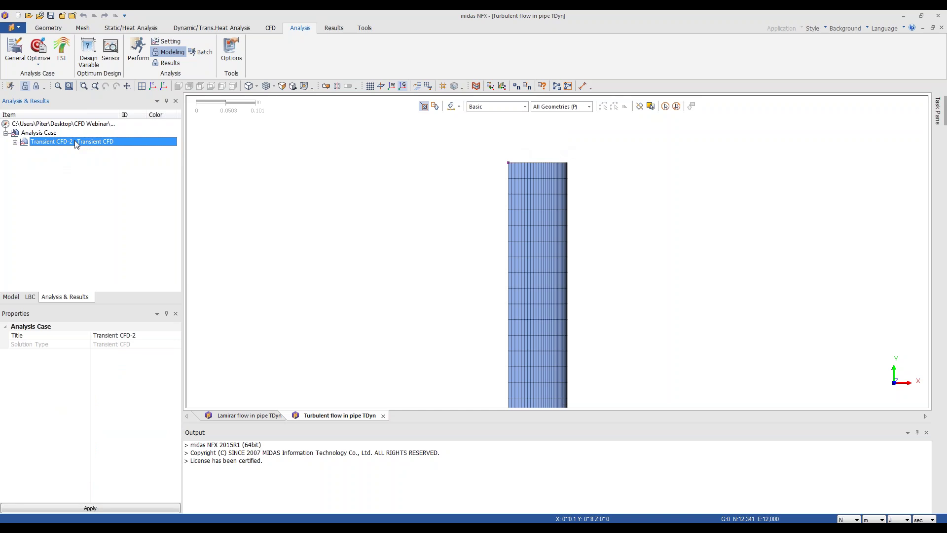
click(16, 142)
right_click(92, 145)
click(114, 233)
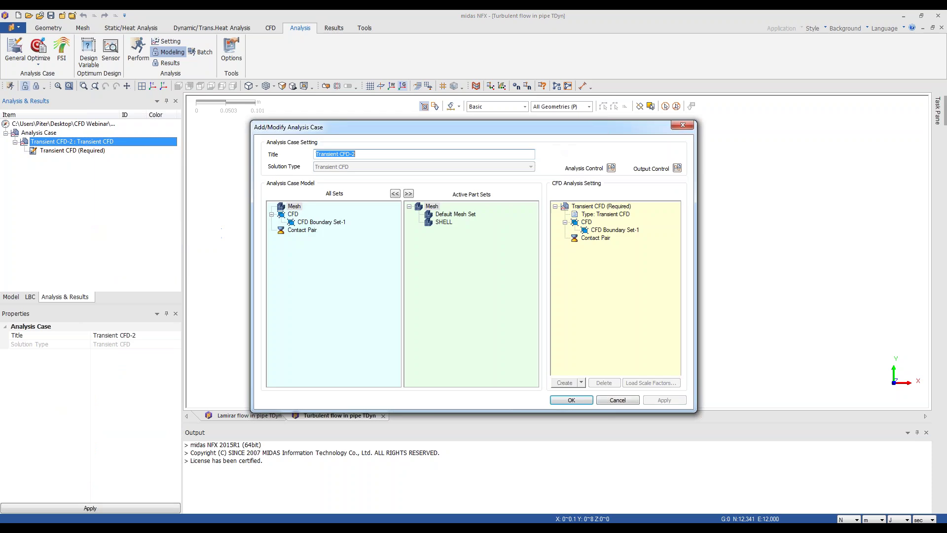
click(610, 208)
click(611, 168)
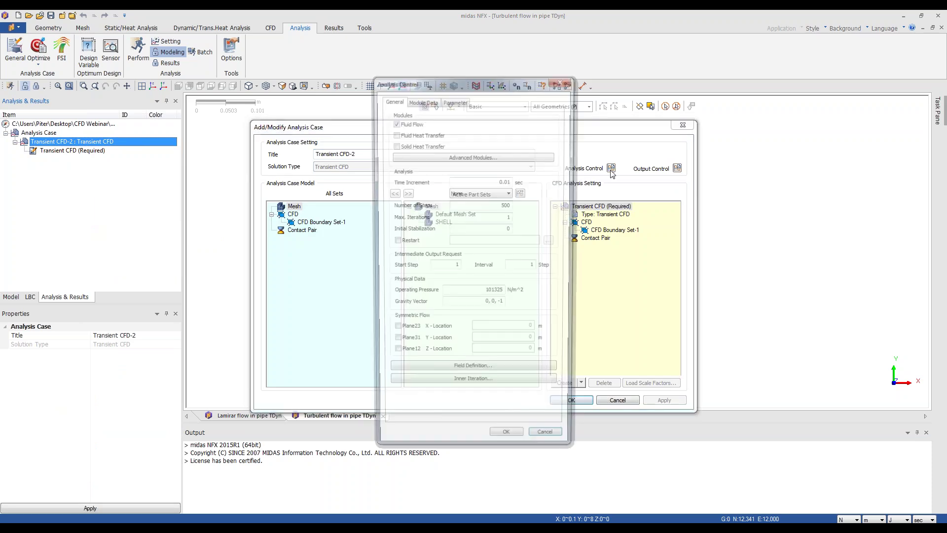
Step: Review the transient case's turbulence model, general settings and initial turbulence field values, and close the analysis case without changes
click(427, 100)
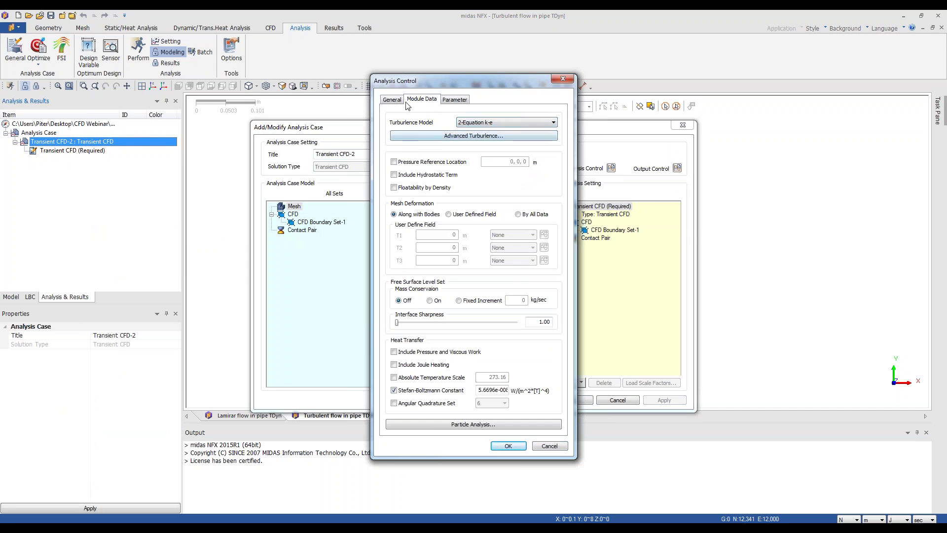
click(392, 100)
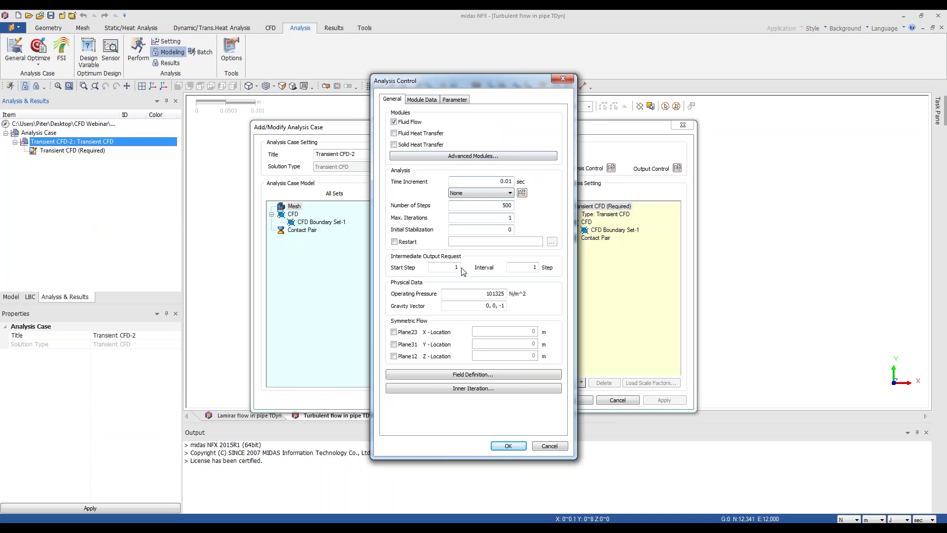
click(472, 375)
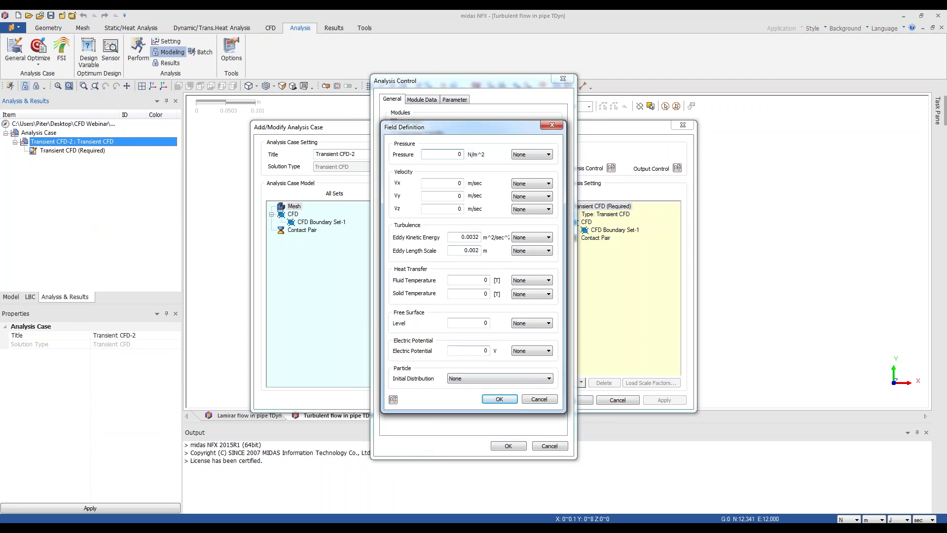
key(alt+Tab)
click(509, 402)
click(550, 446)
click(618, 400)
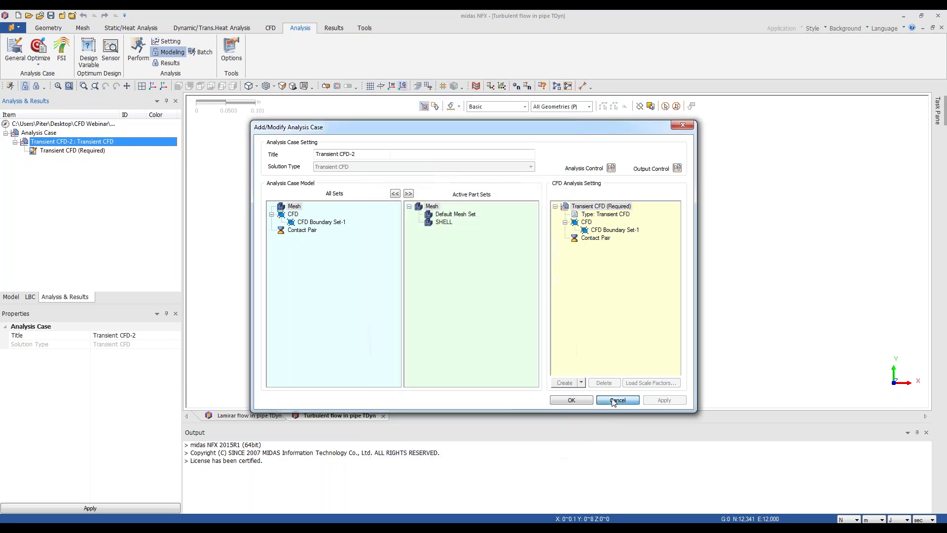
Step: Display the total velocity contour for increment 0501 of the transient analysis and inspect it along the pipe
click(36, 87)
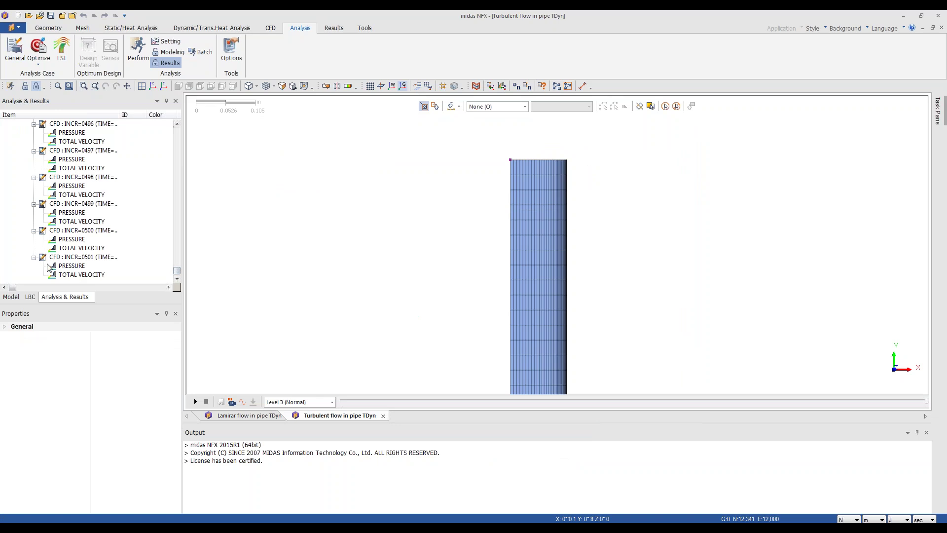
double_click(74, 275)
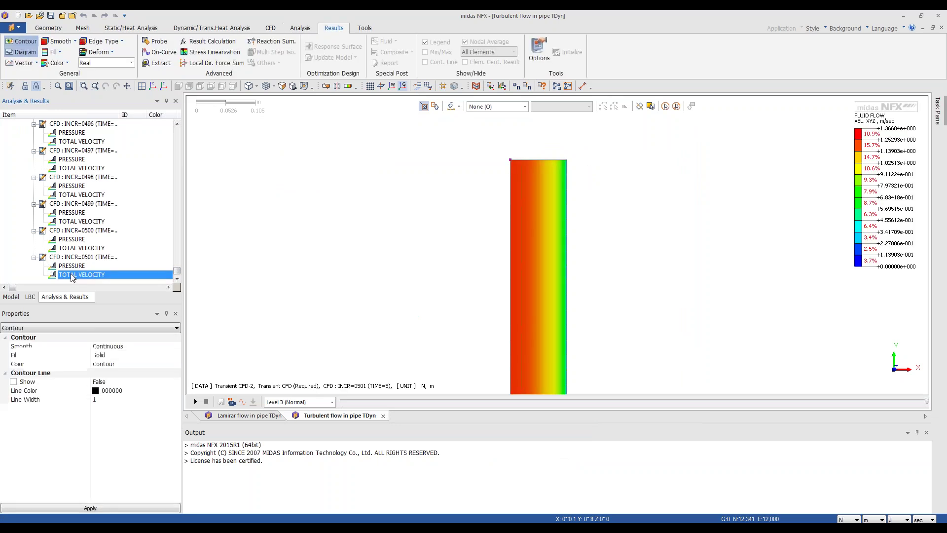
scroll(524, 221, down, 8)
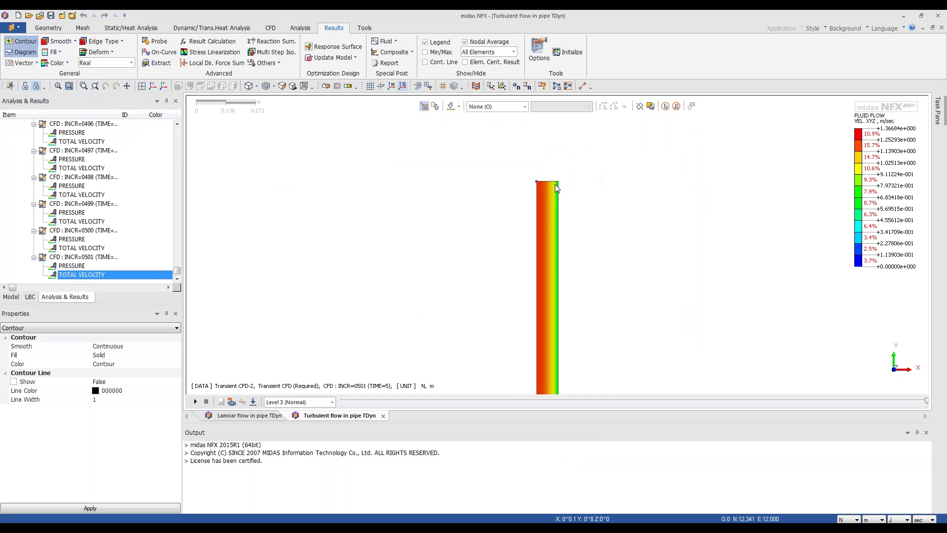
scroll(528, 157, down, 3)
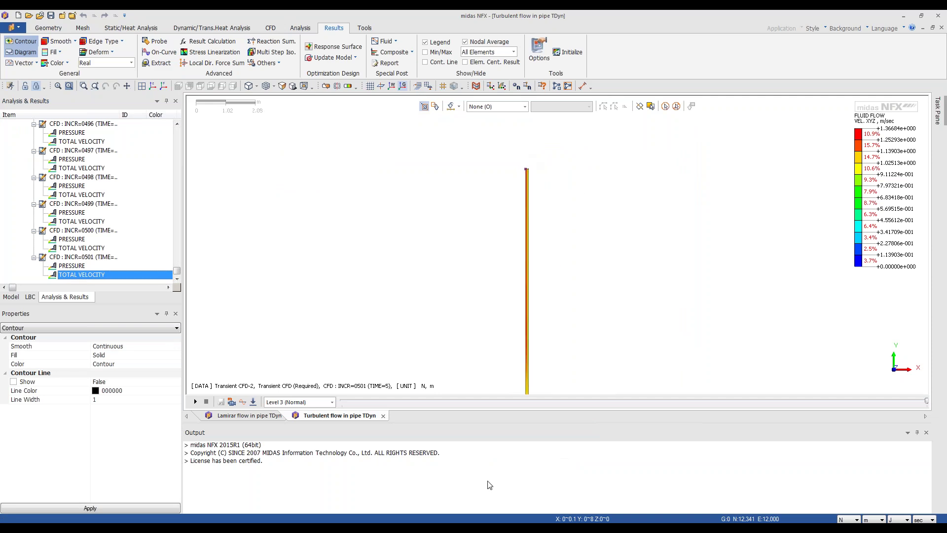
scroll(541, 320, down, 1)
scroll(492, 392, up, 1)
scroll(503, 380, up, 1)
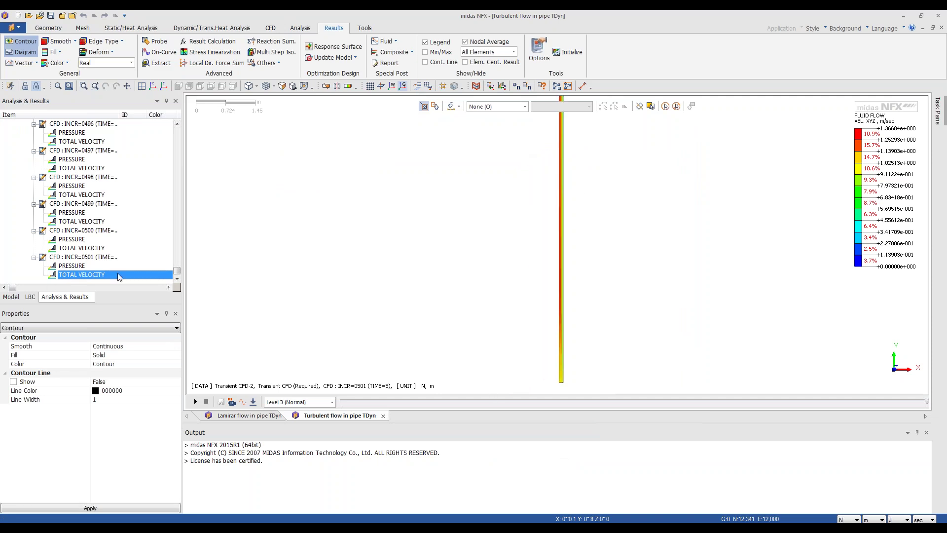
Step: Review the fluid flow result types that can be inserted for increment 0501 and close the list without changes
right_click(81, 257)
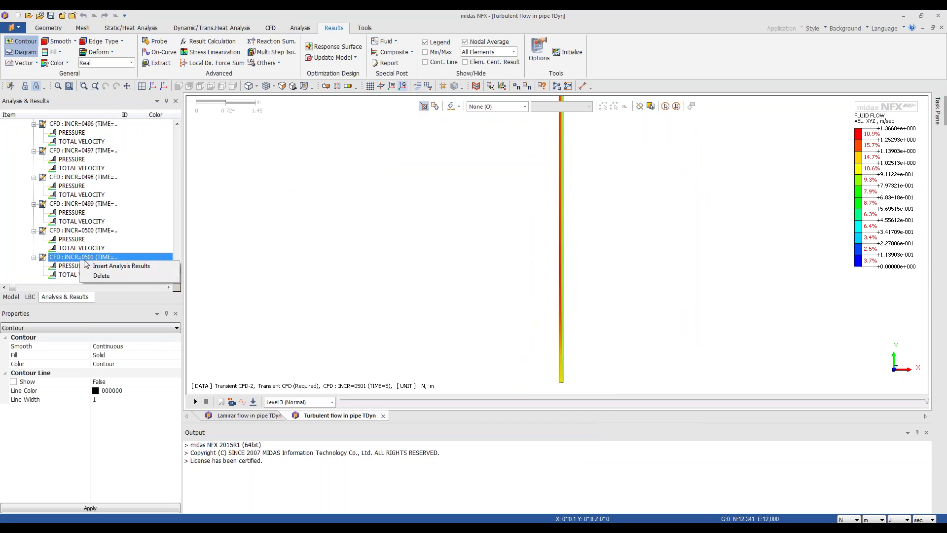
click(123, 268)
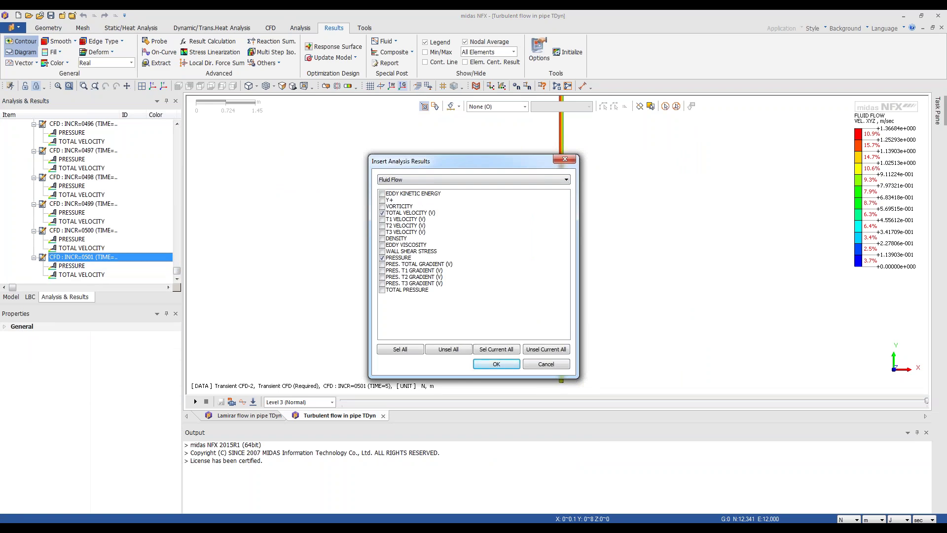
click(536, 364)
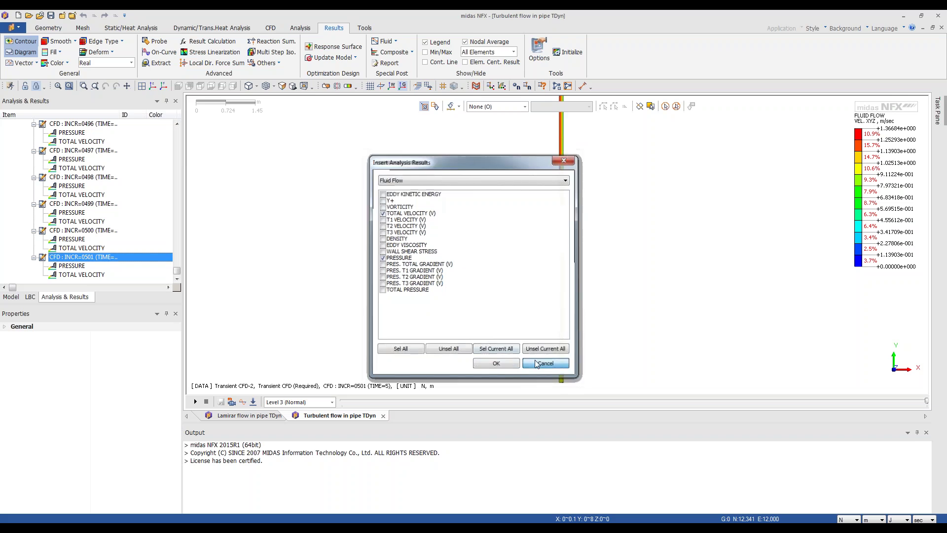
Step: Examine the turbulent velocity contour across the upper end of the pipe, from the axis to the wall
scroll(511, 316, down, 7)
scroll(520, 156, up, 8)
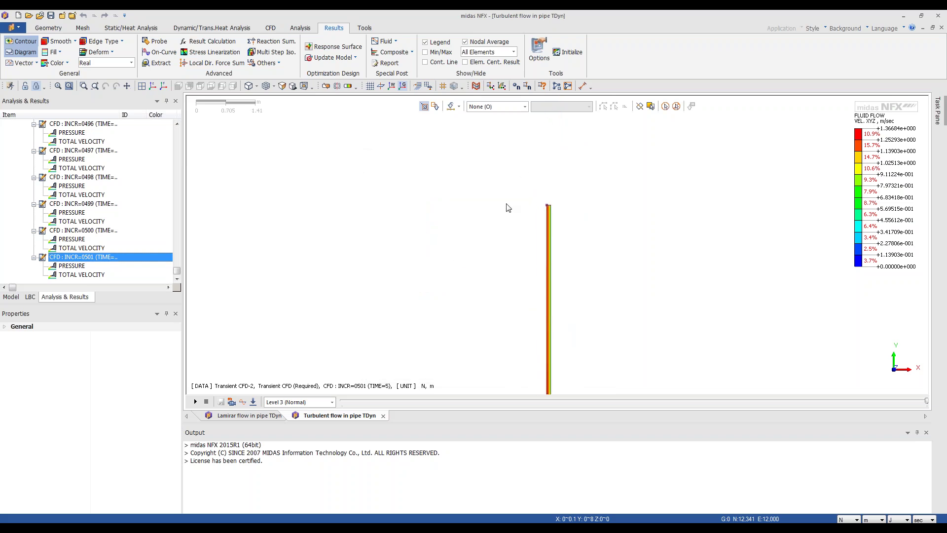
scroll(510, 197, up, 8)
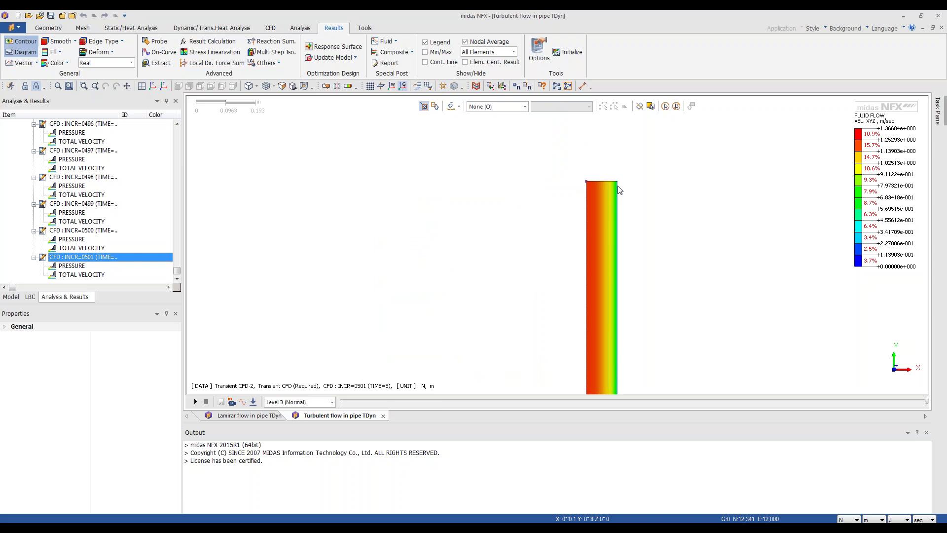
scroll(620, 190, up, 4)
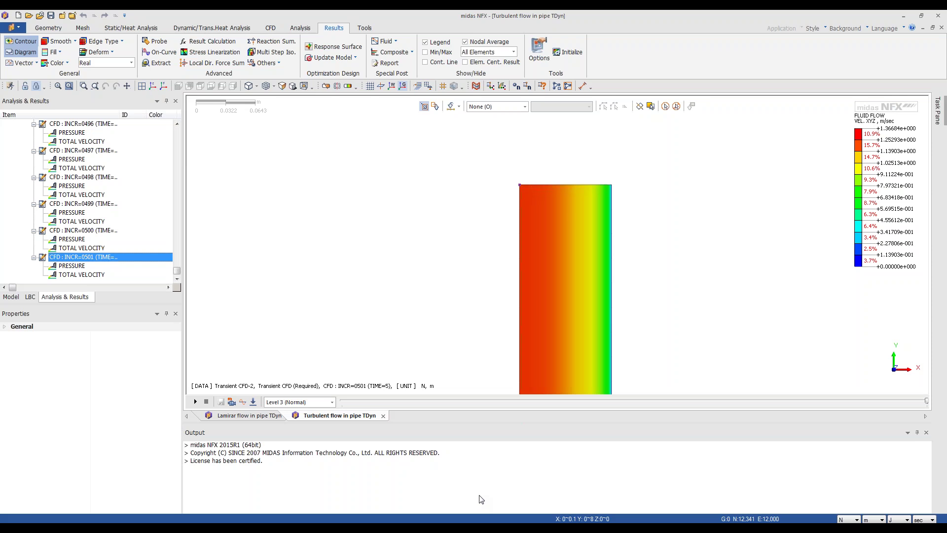
Step: Switch to the PowerPoint slide show and advance to the Major Turbulence Modeling Procedure slide
mouse_move(502, 528)
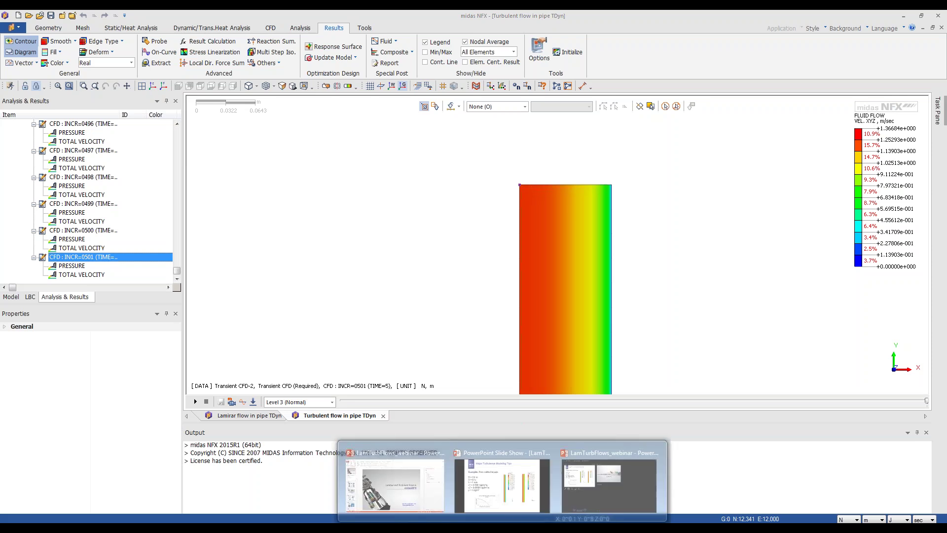
click(503, 481)
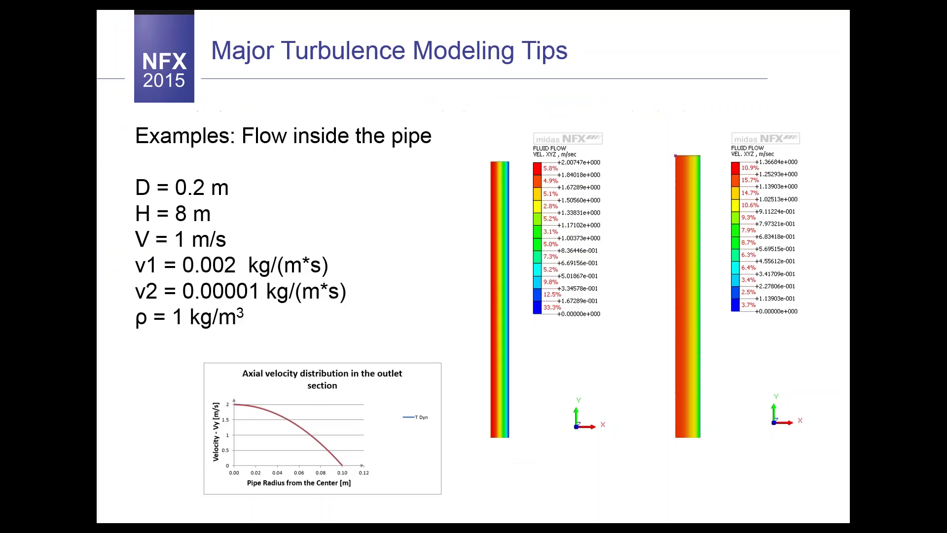
key(Right)
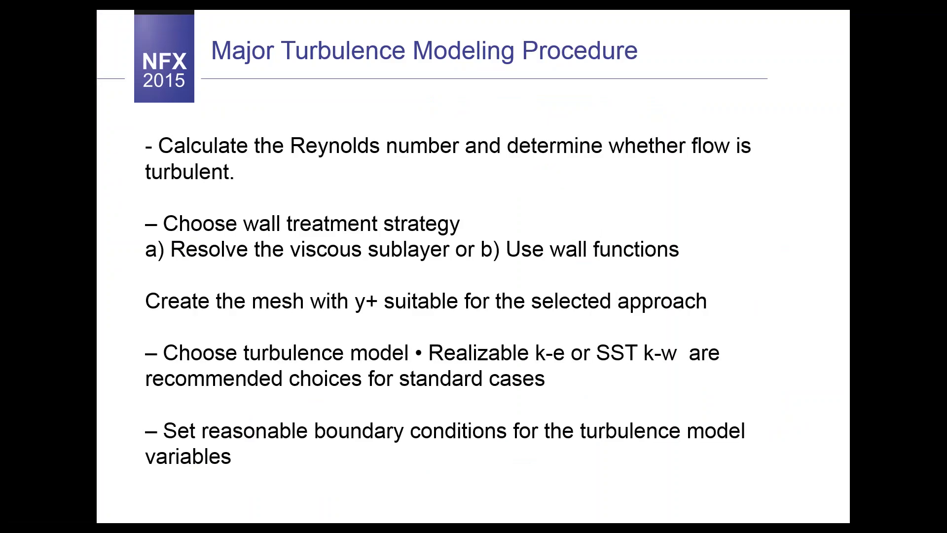
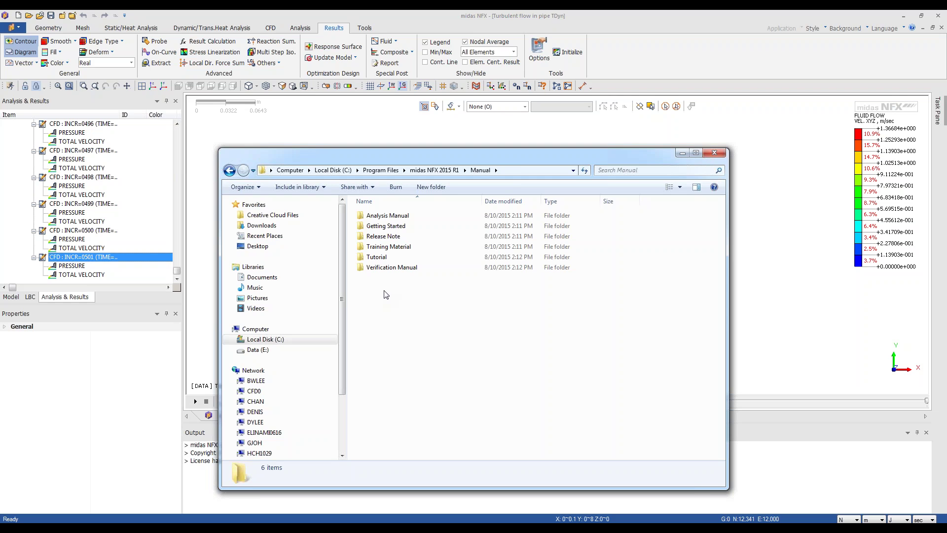
Step: Return to midas NFX, review the general function definition form for spatial data, and close it without creating a function
click(430, 13)
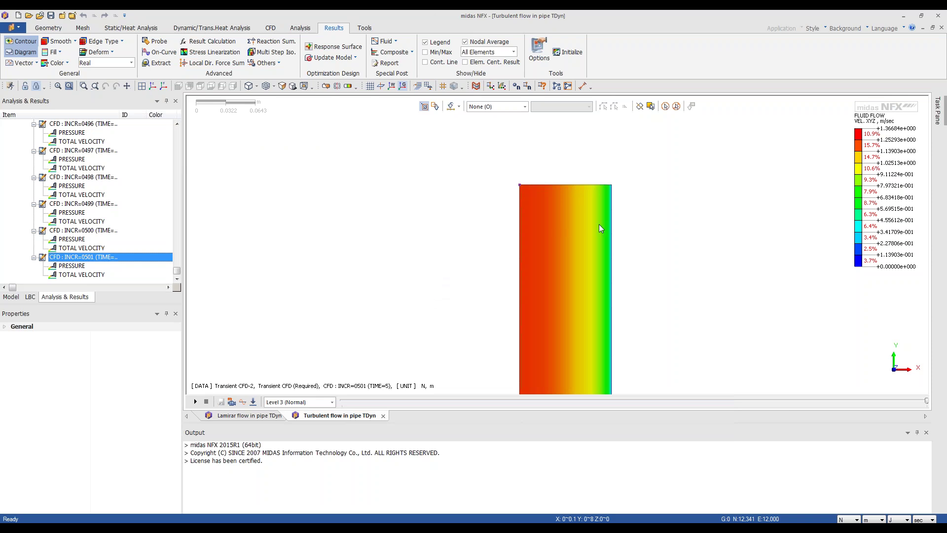
scroll(679, 205, up, 2)
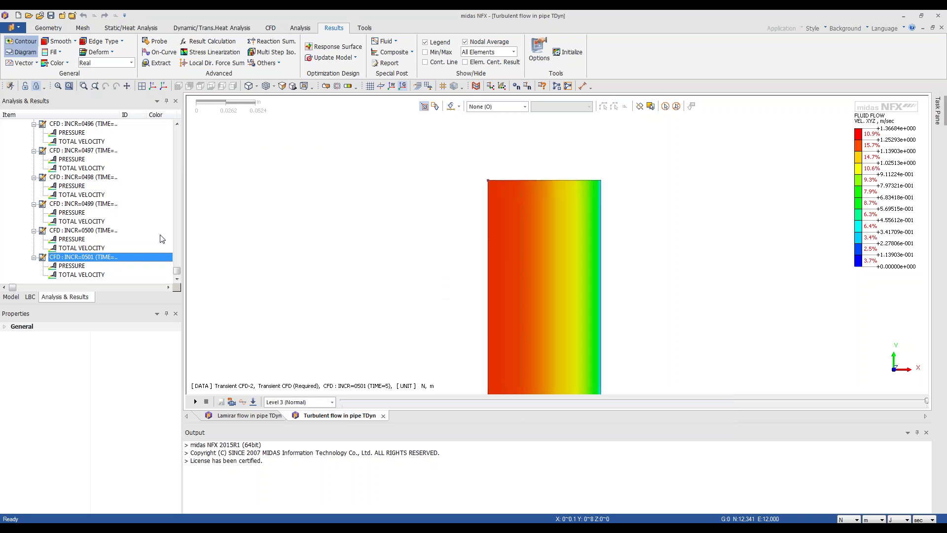
drag(177, 272, 177, 131)
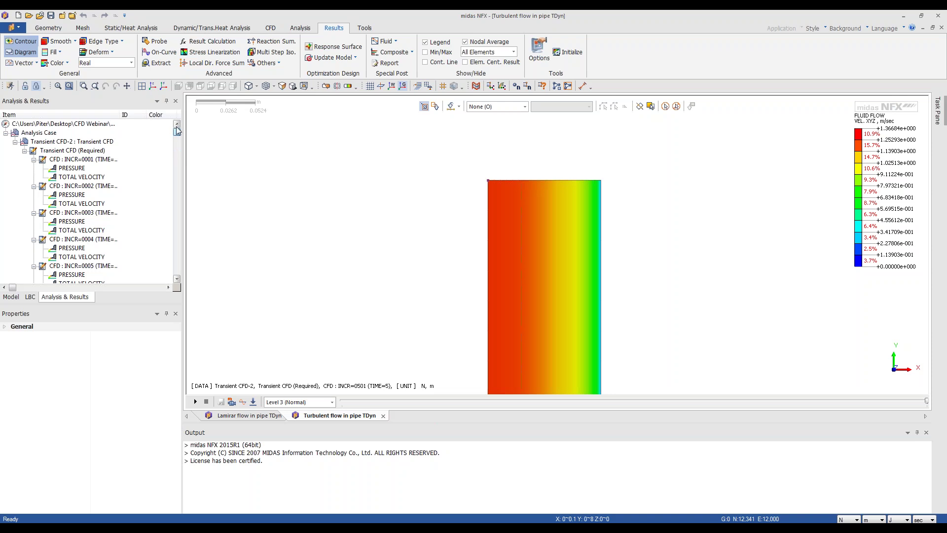
click(30, 296)
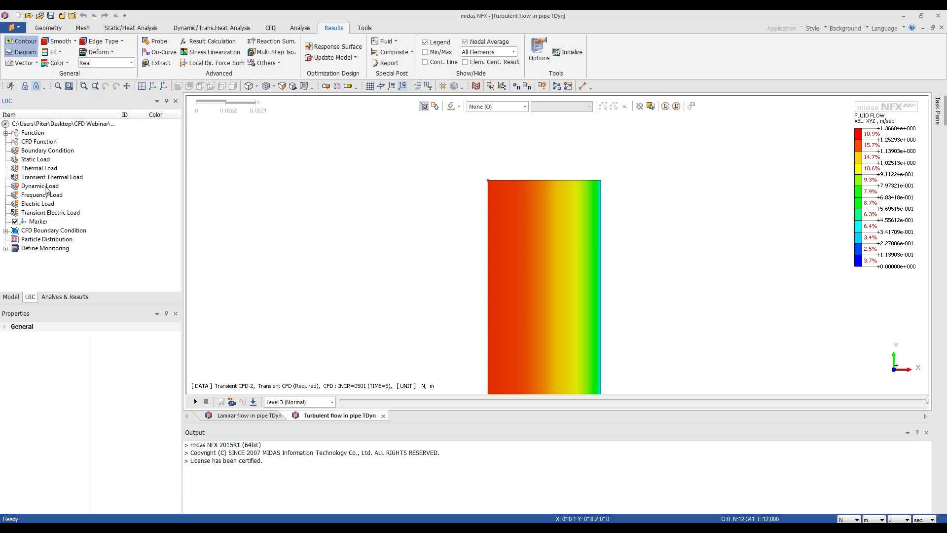
click(5, 133)
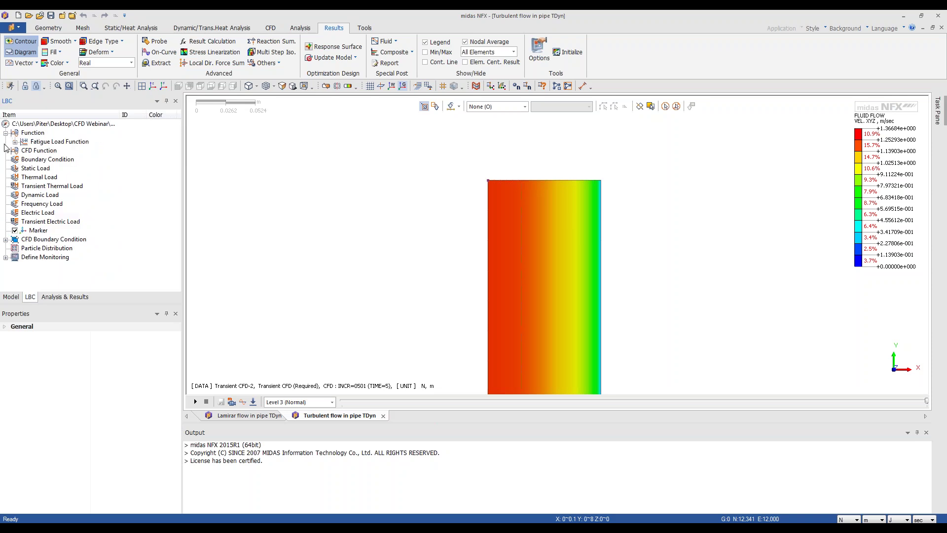
right_click(35, 134)
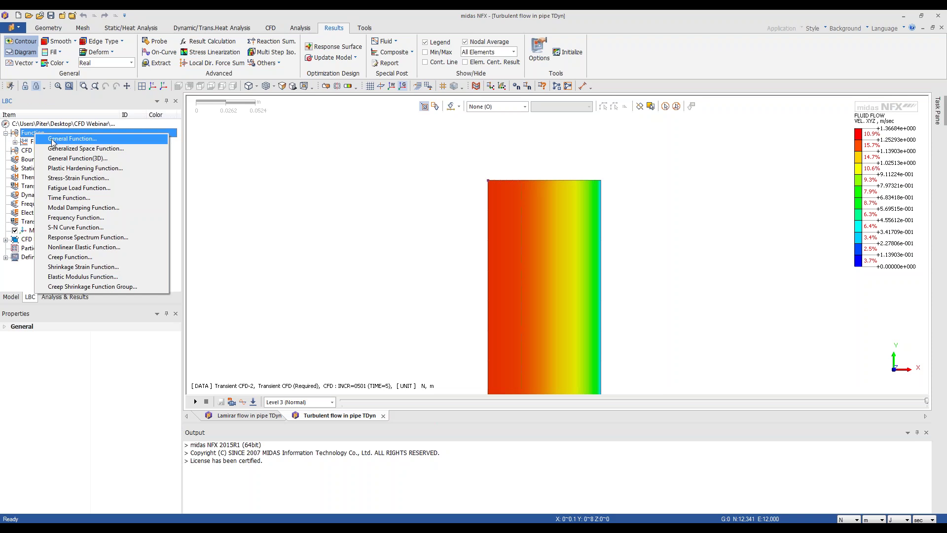
click(53, 141)
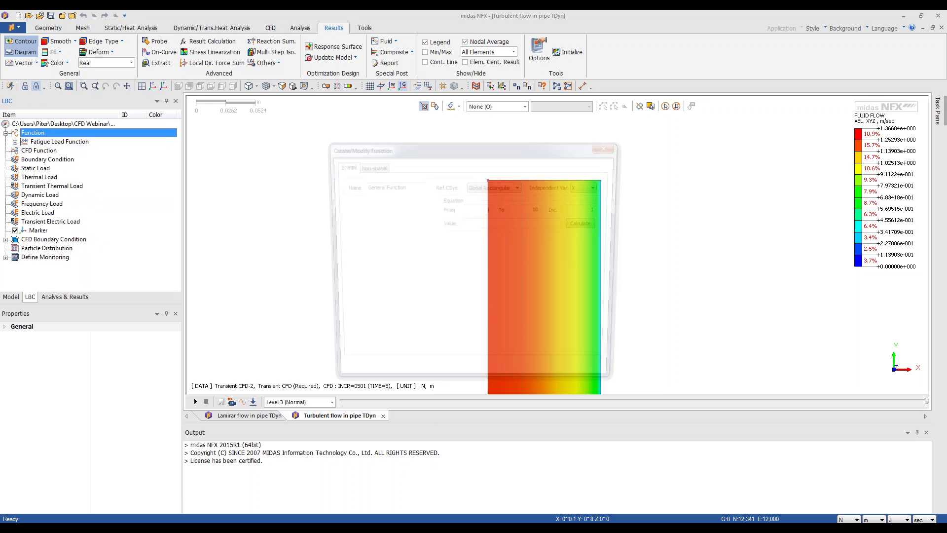
drag(218, 140, 294, 138)
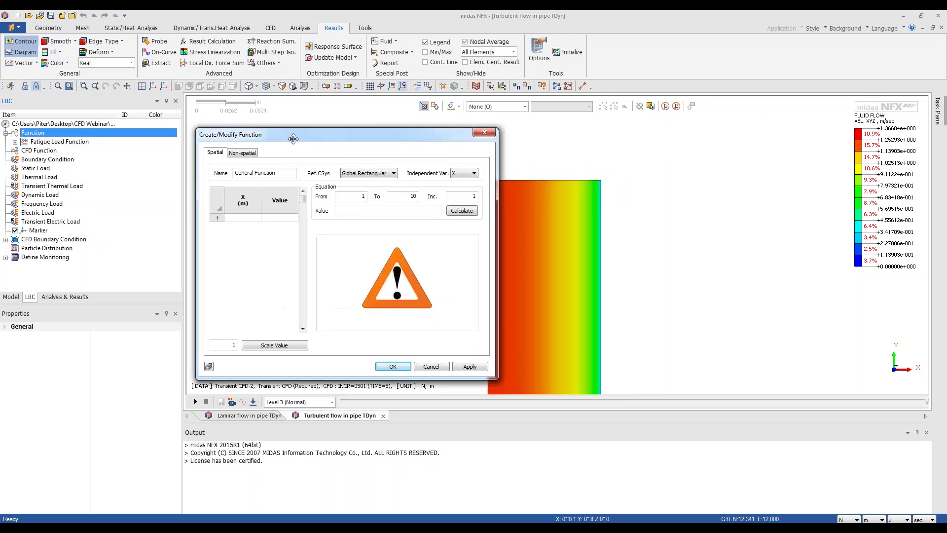
click(431, 368)
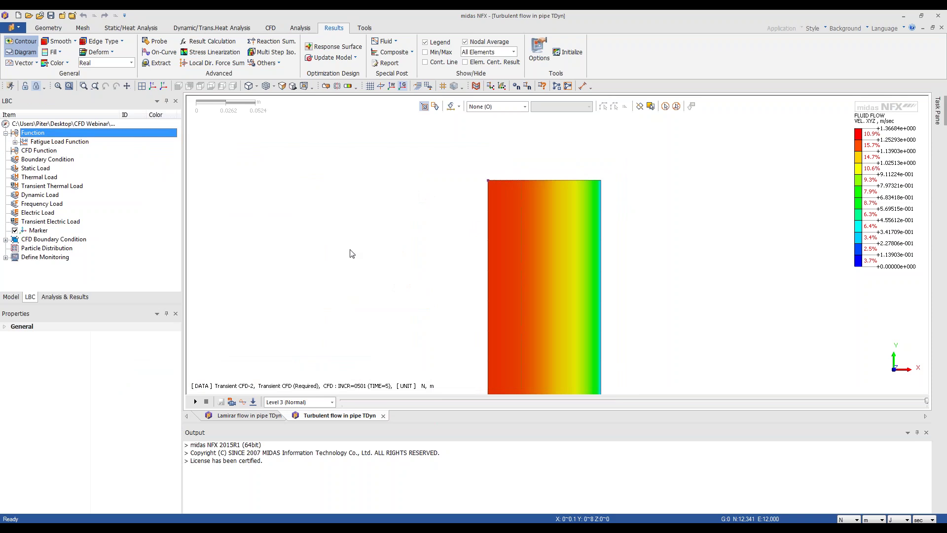
Step: Switch the turbulent pipe model from results to modeling mode and examine the mesh at the pipe's upper end
scroll(641, 168, down, 4)
scroll(523, 194, down, 6)
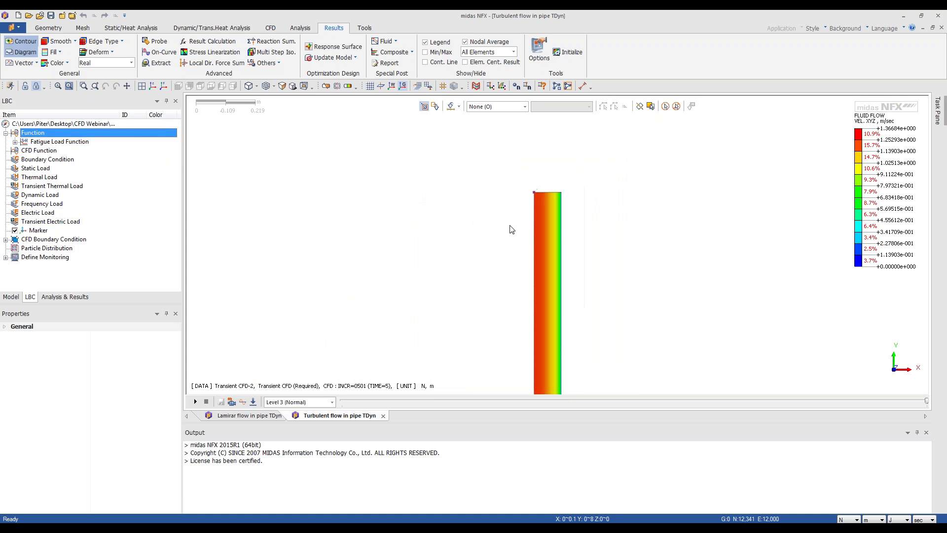
scroll(510, 226, up, 6)
scroll(698, 141, up, 1)
scroll(611, 131, up, 5)
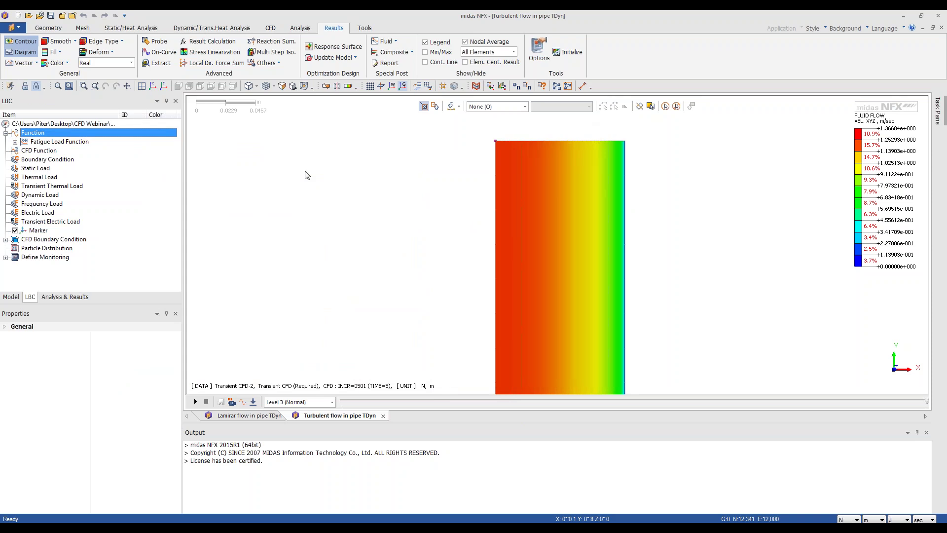
click(83, 28)
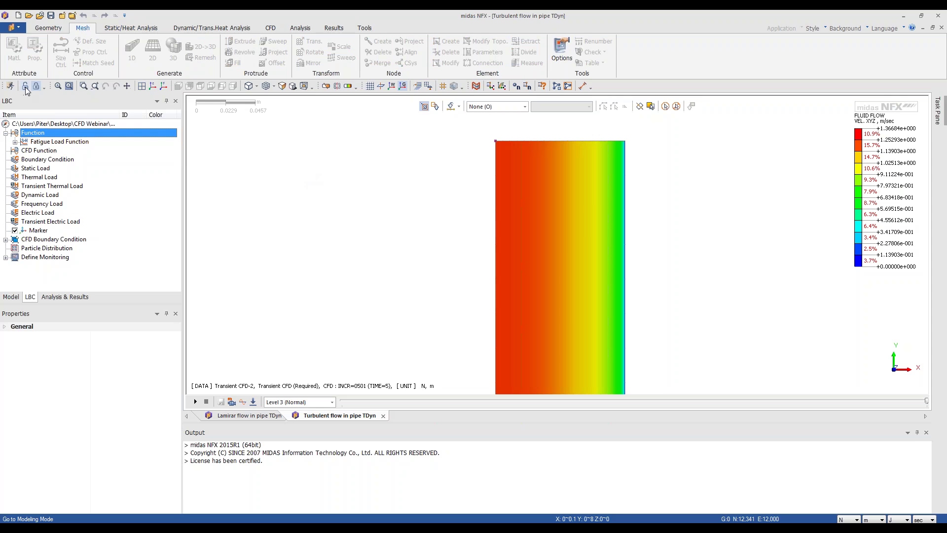
click(26, 86)
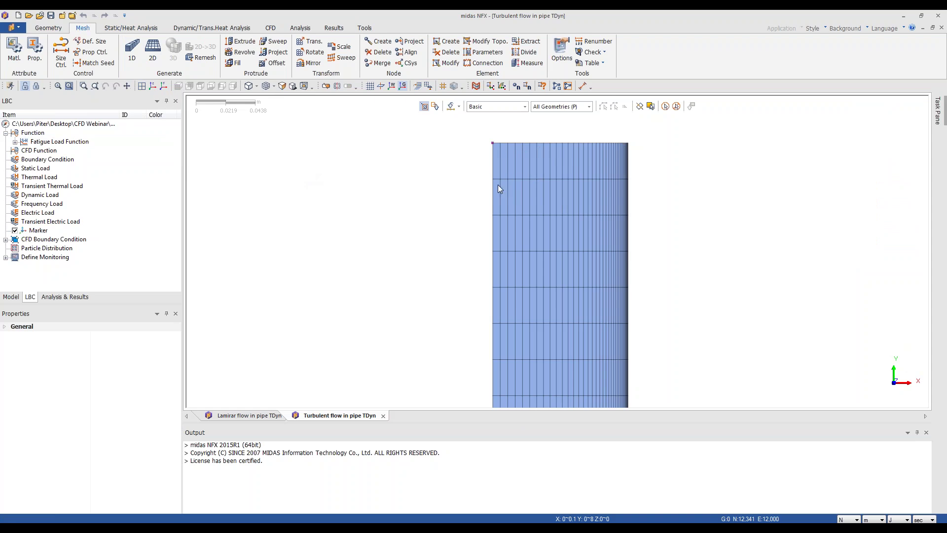
Step: Create a new 3D project with the unit system N, mm, J and sec
click(19, 16)
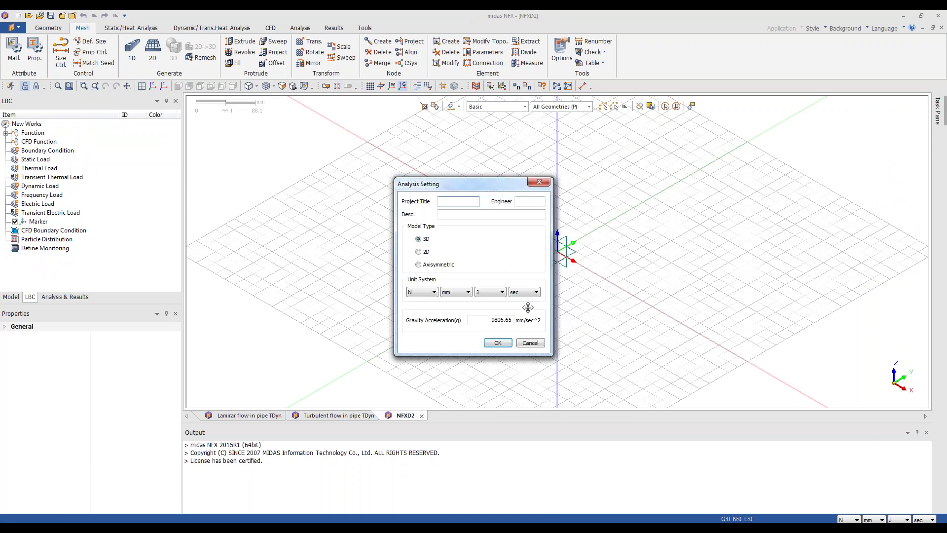
click(498, 349)
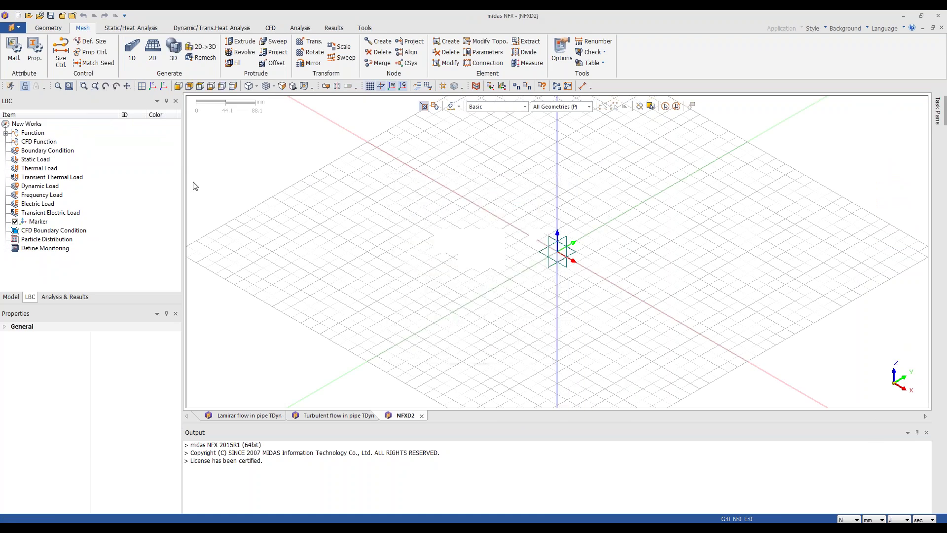
Step: Review the Auto-Layered solid mesh settings without generating a mesh, and return to the turbulent pipe model
click(173, 49)
click(109, 118)
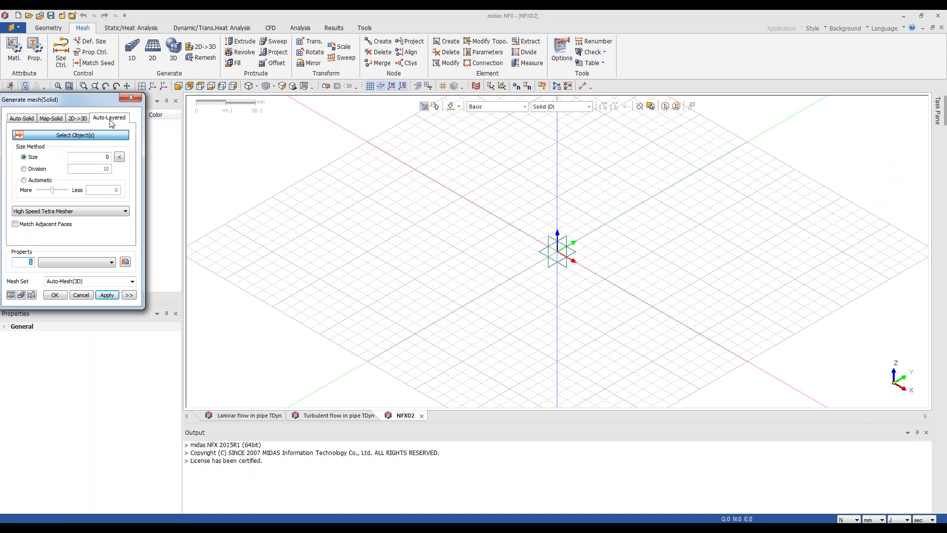
drag(92, 100, 431, 113)
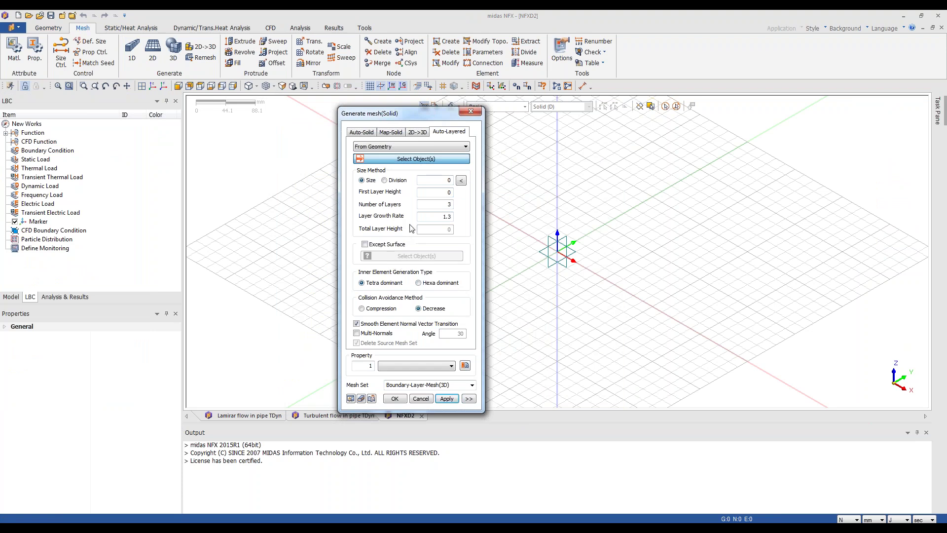
click(472, 111)
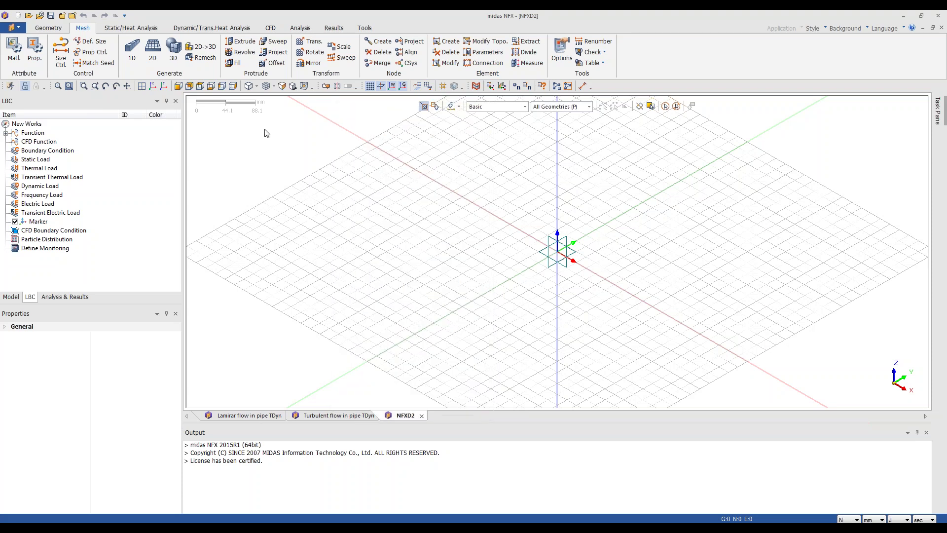
click(331, 415)
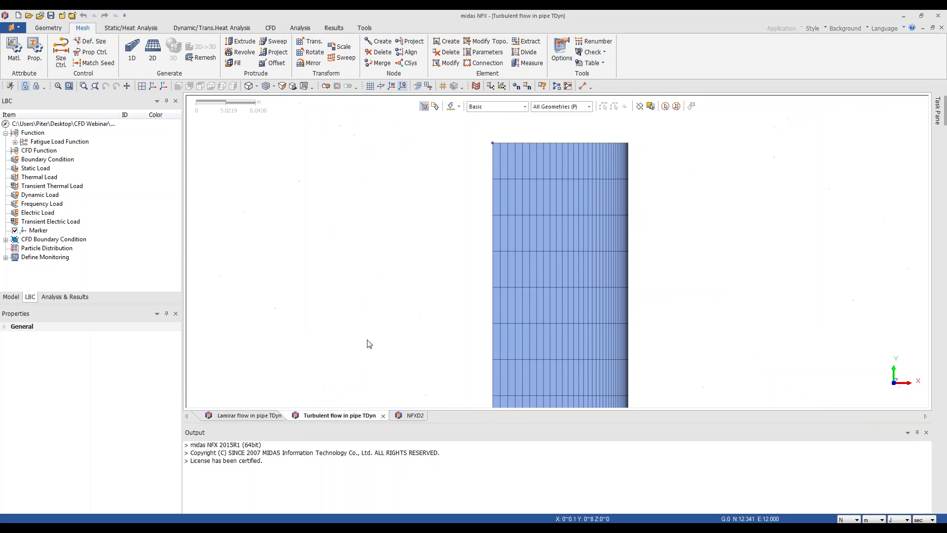